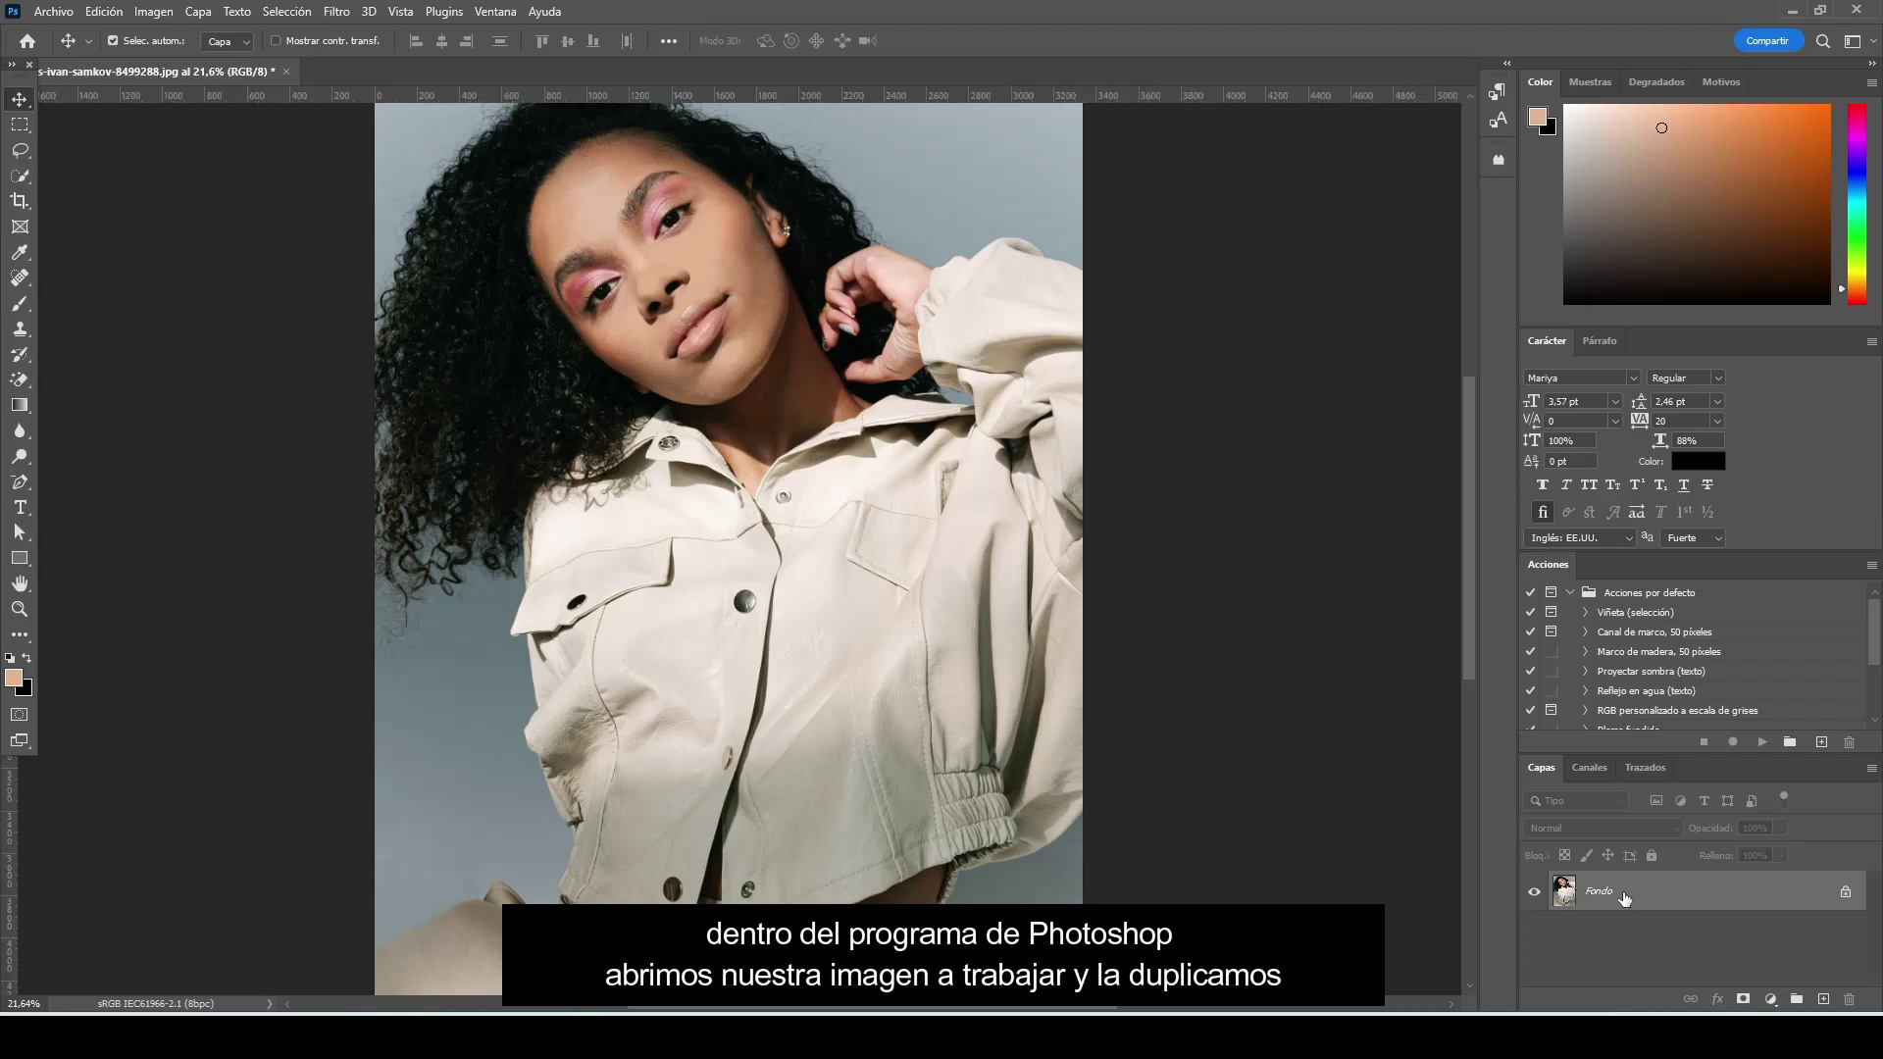
Duplicate Fondo as a layer named MODELO and give it the Violeta colour label
drag(1810, 895, 1825, 1000)
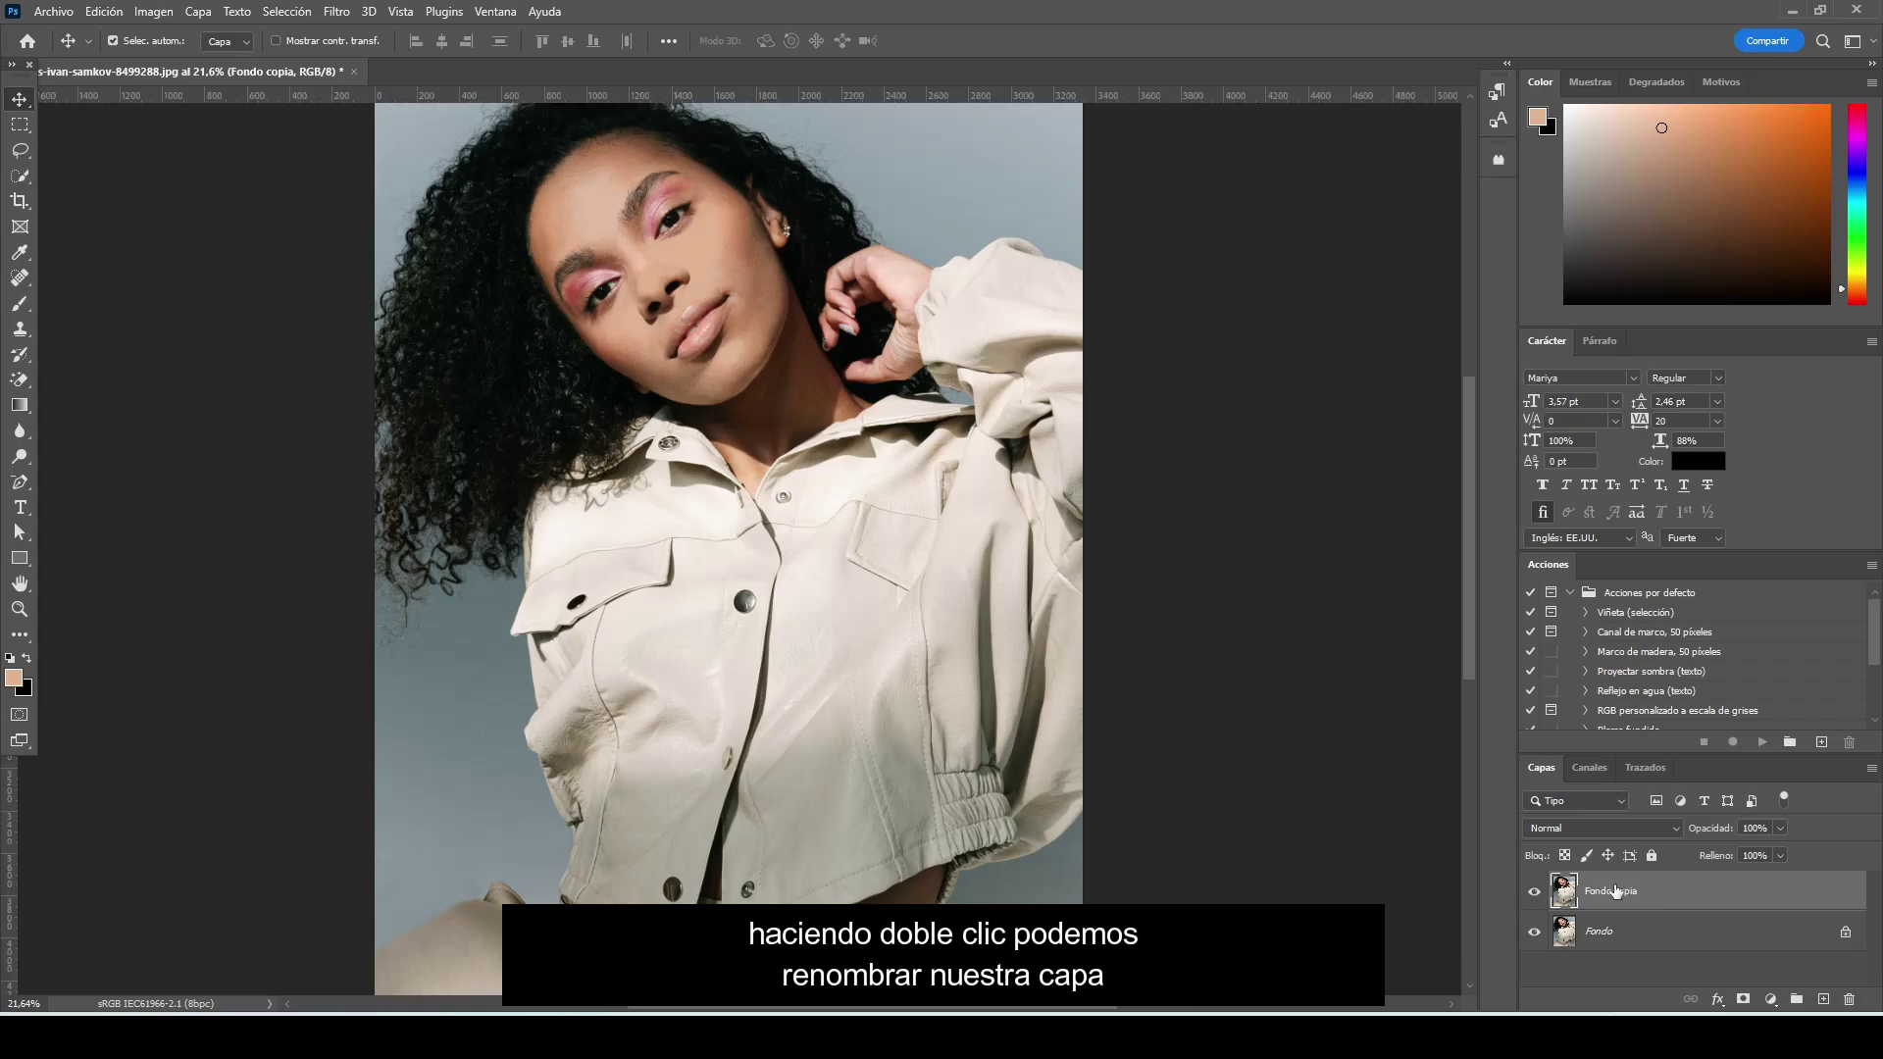
double_click(1616, 891)
text(MODELO)
key(Return)
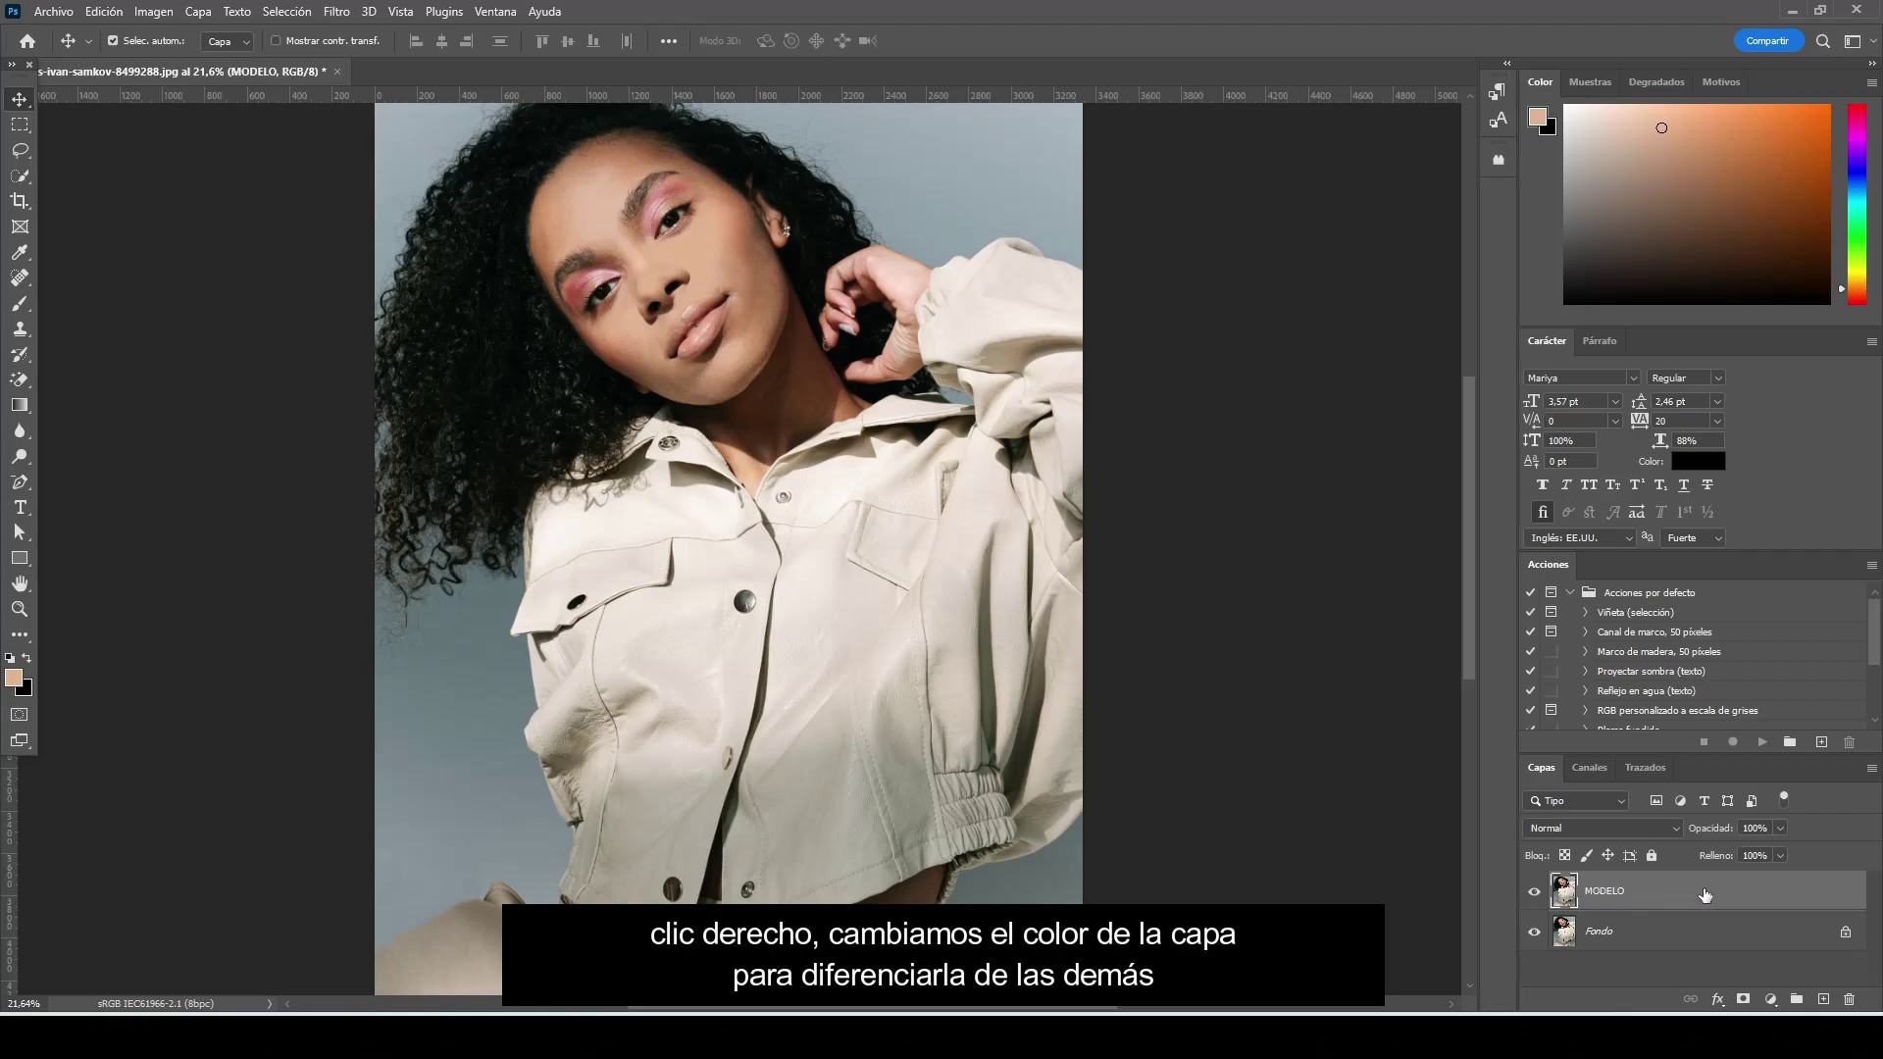
right_click(1666, 896)
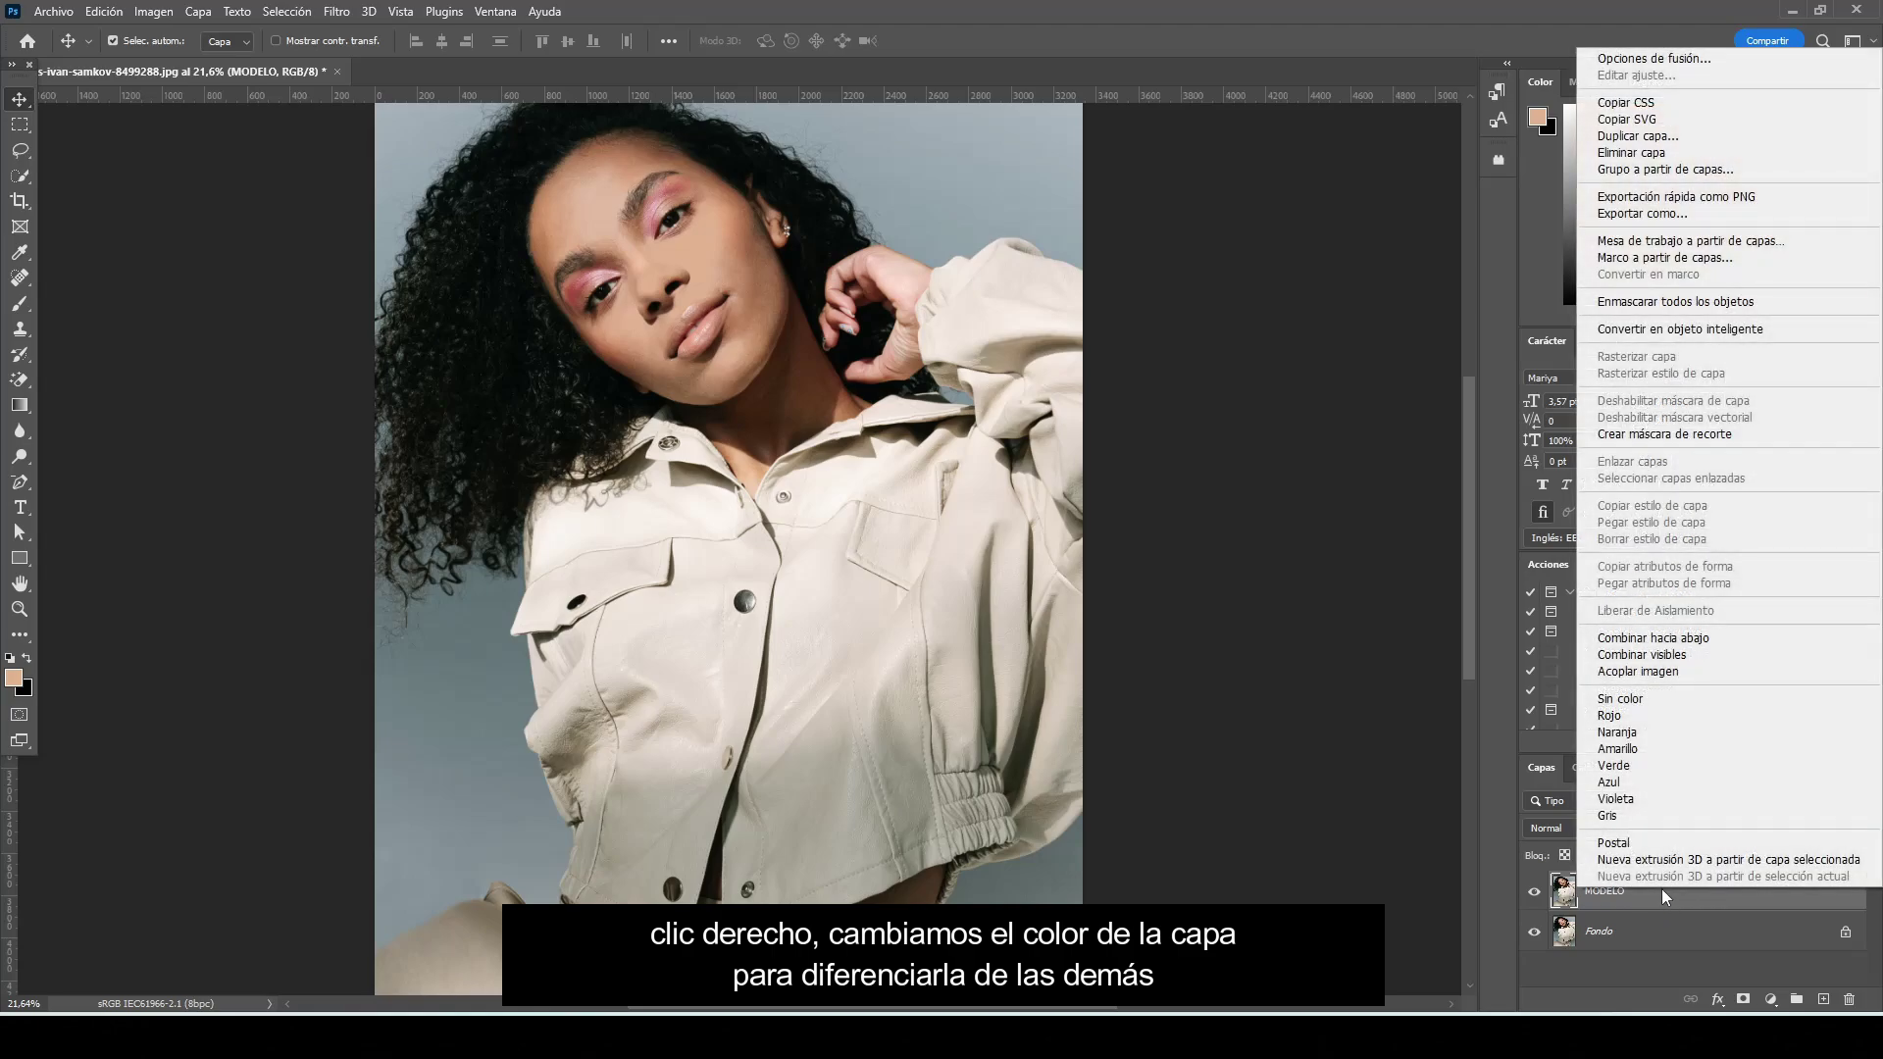
click(1655, 800)
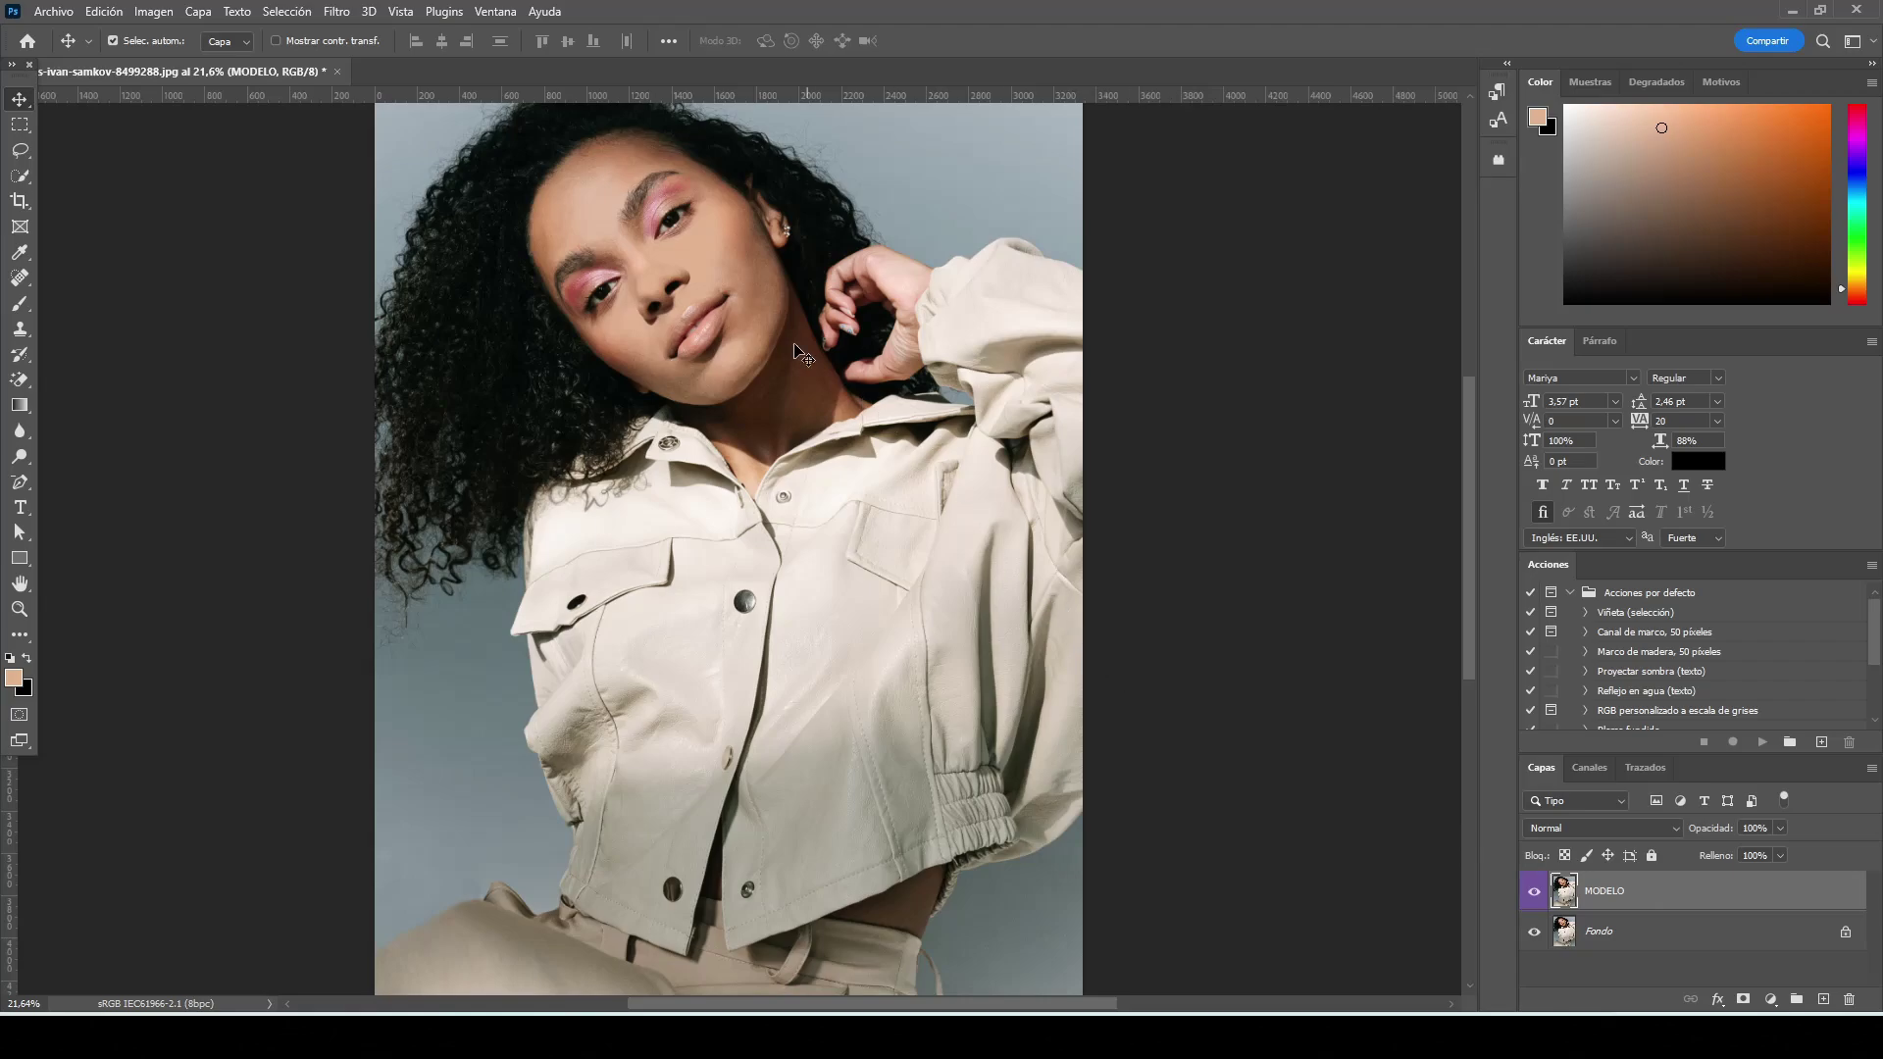
Zoom in on the face and bring up the Nueva capa dialog via Capa > Nueva > Capa
scroll(781, 329, up, 3)
scroll(783, 421, up, 2)
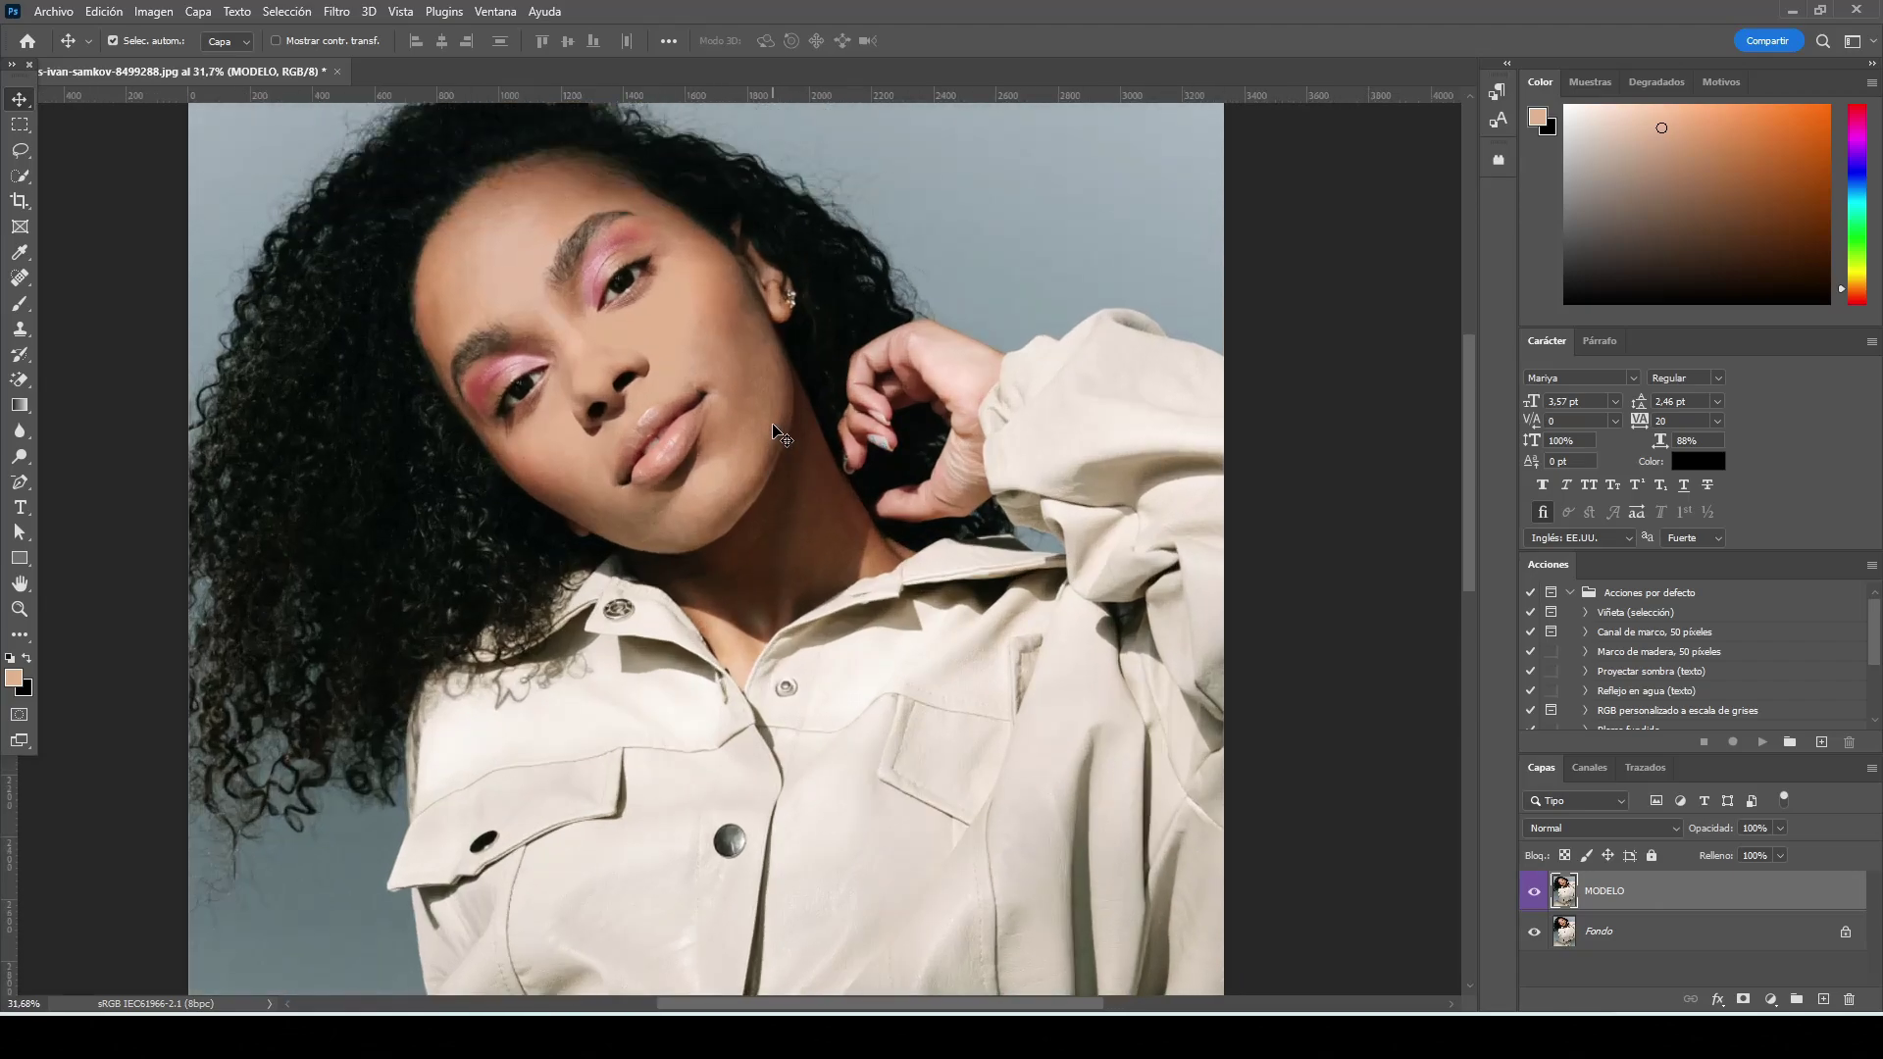
scroll(583, 362, up, 1)
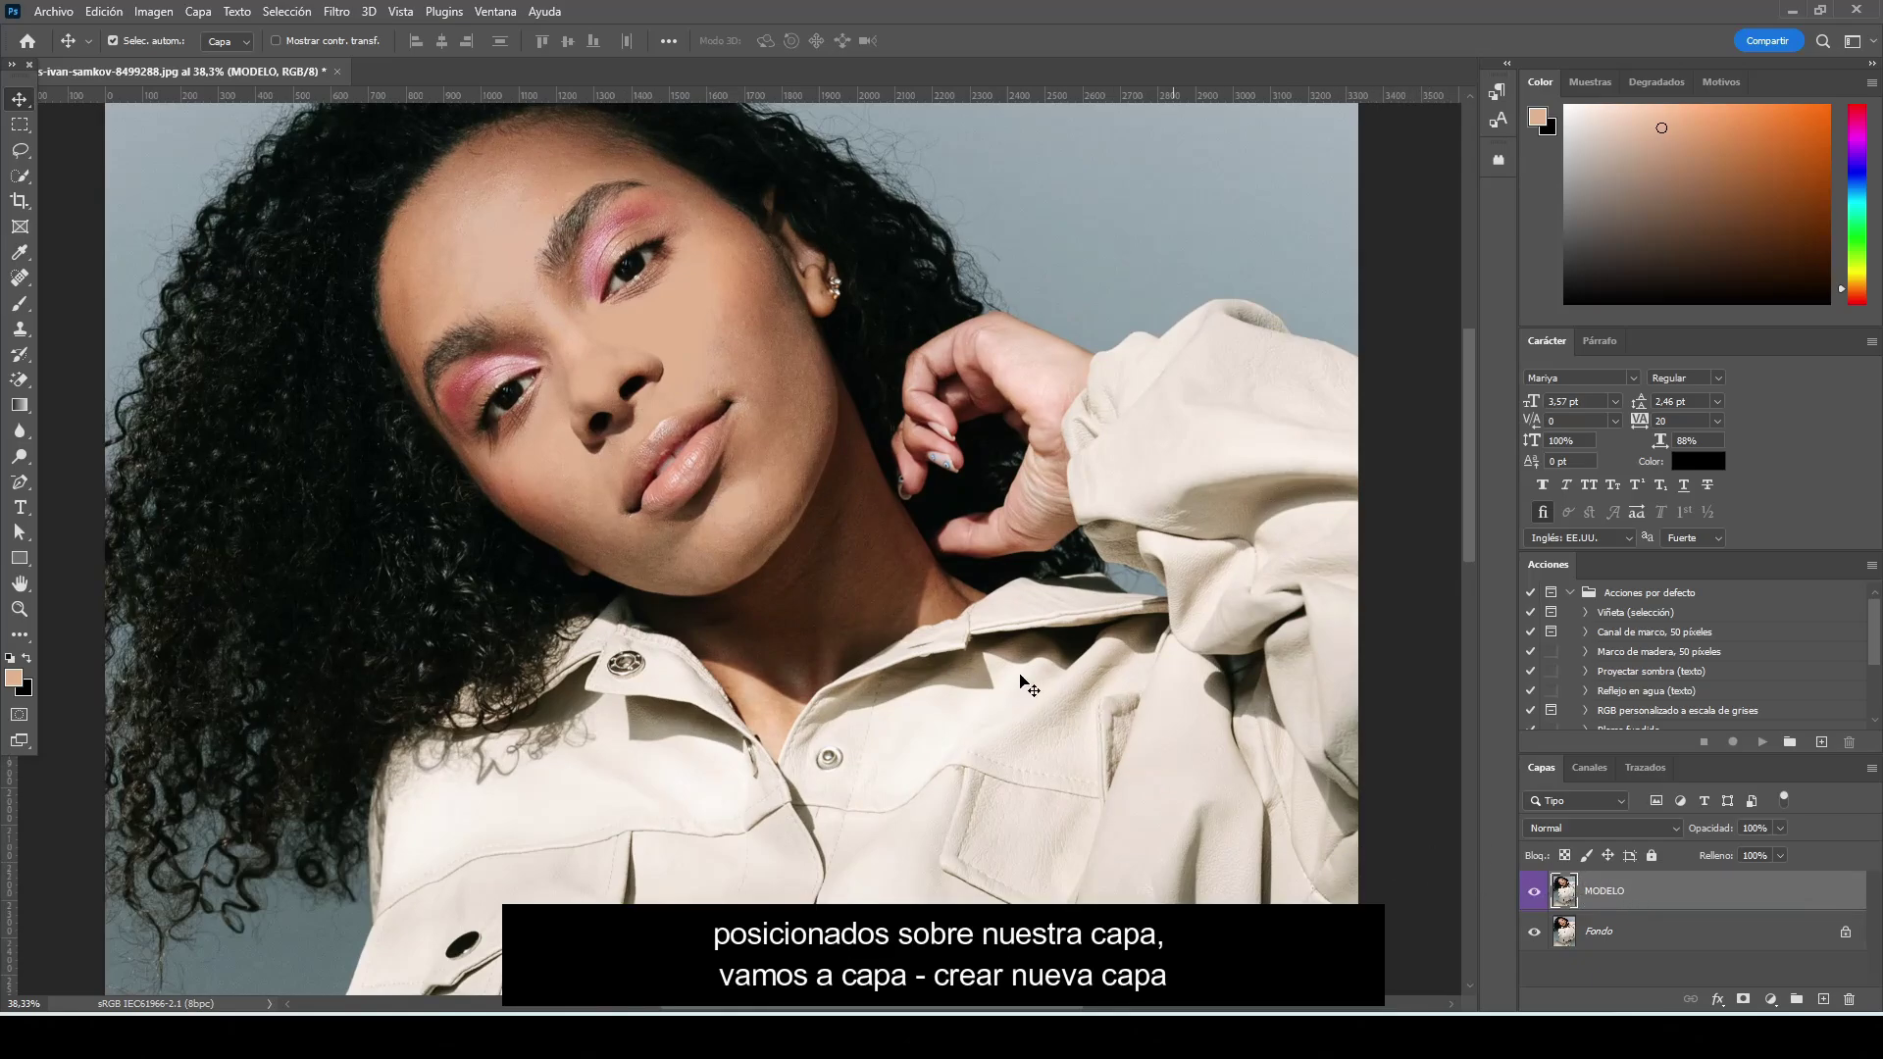
click(200, 12)
mouse_move(216, 33)
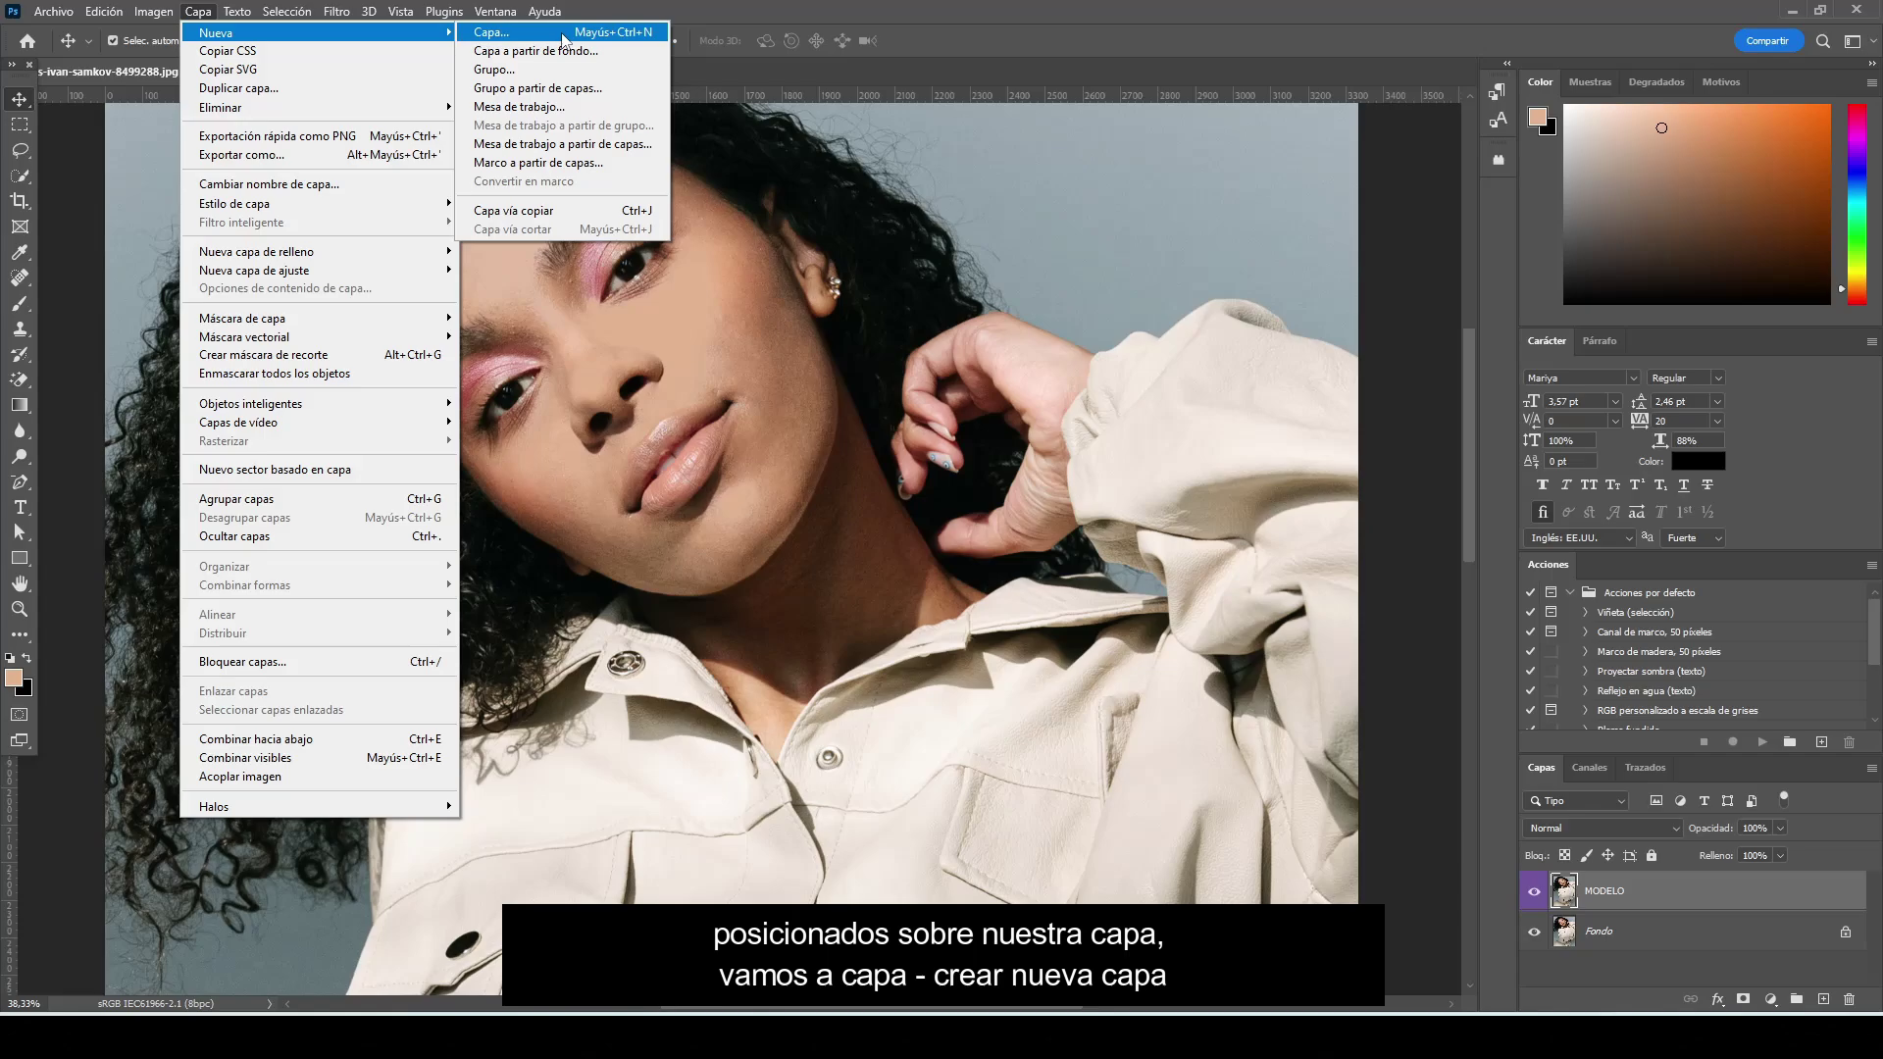
click(564, 35)
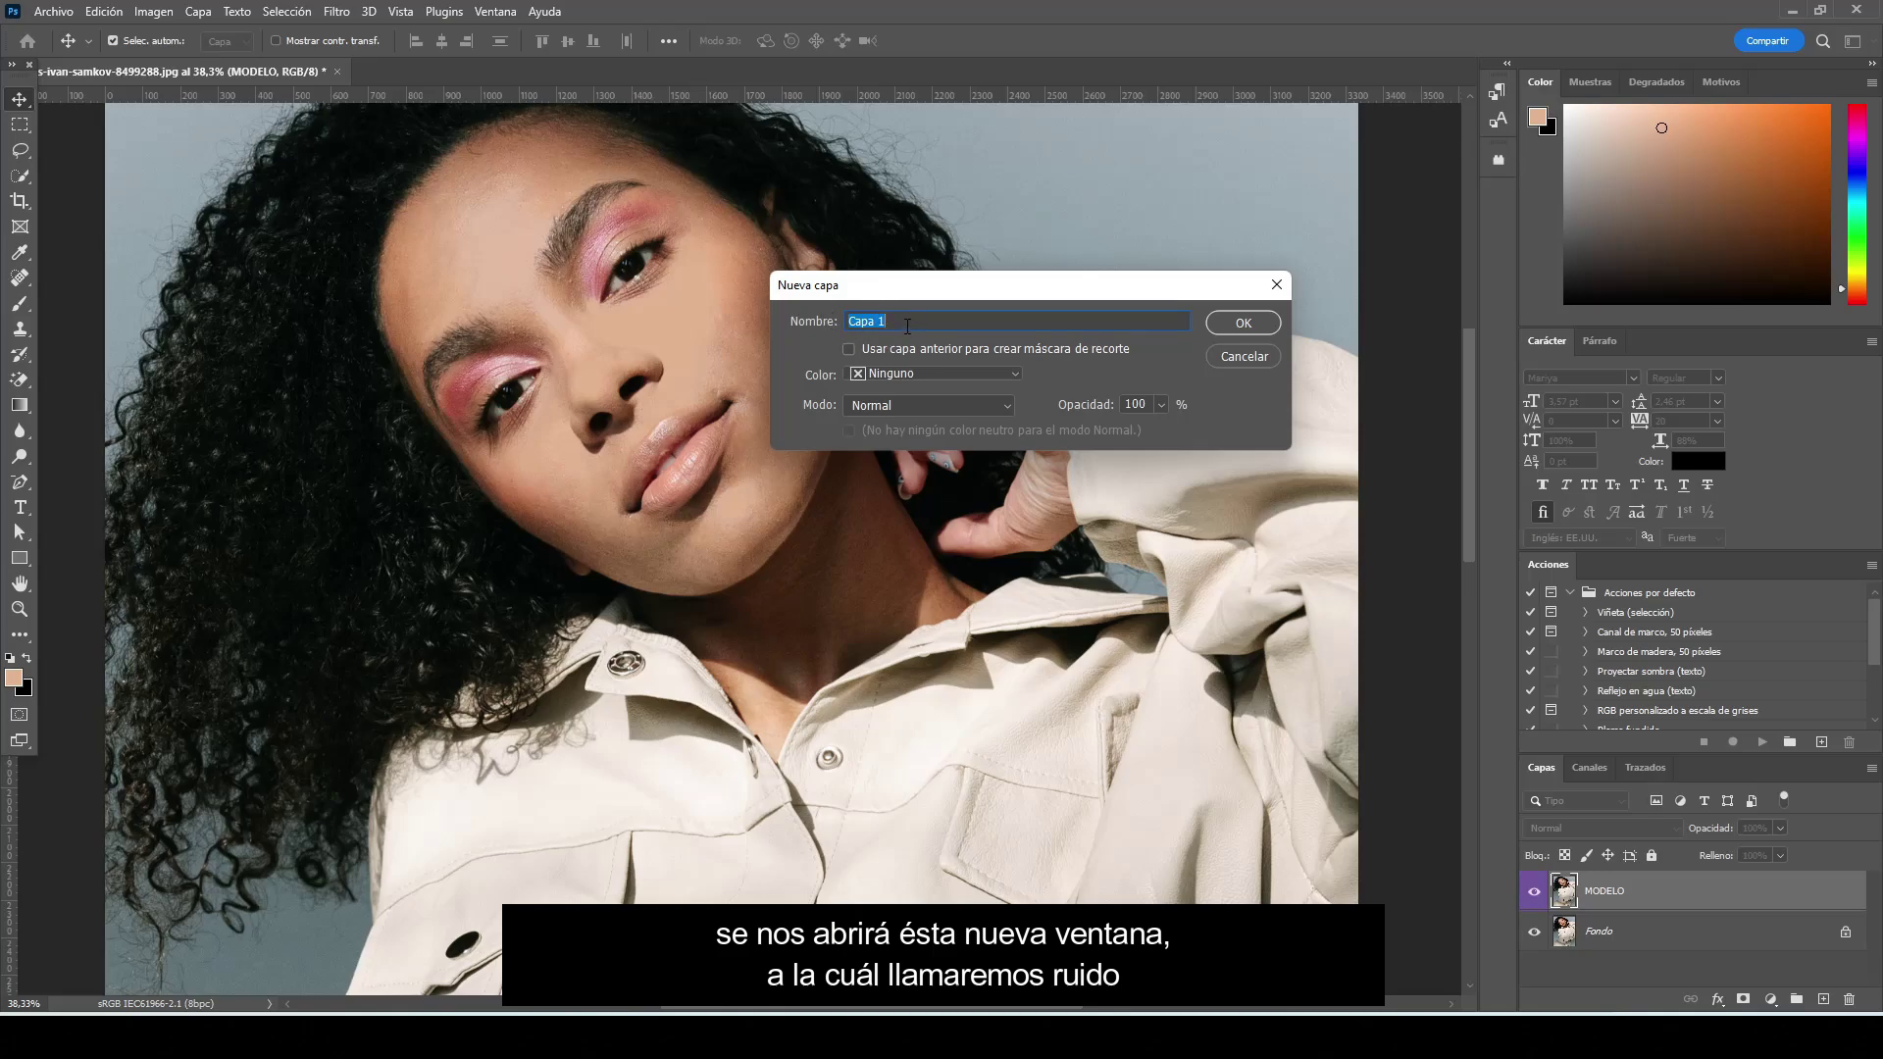
Create the layer 'ruido' in Superponer mode, filled with neutral 50% gray
text(granula)
text(do o r)
text(uido)
drag(916, 321, 845, 322)
key(BackSpace)
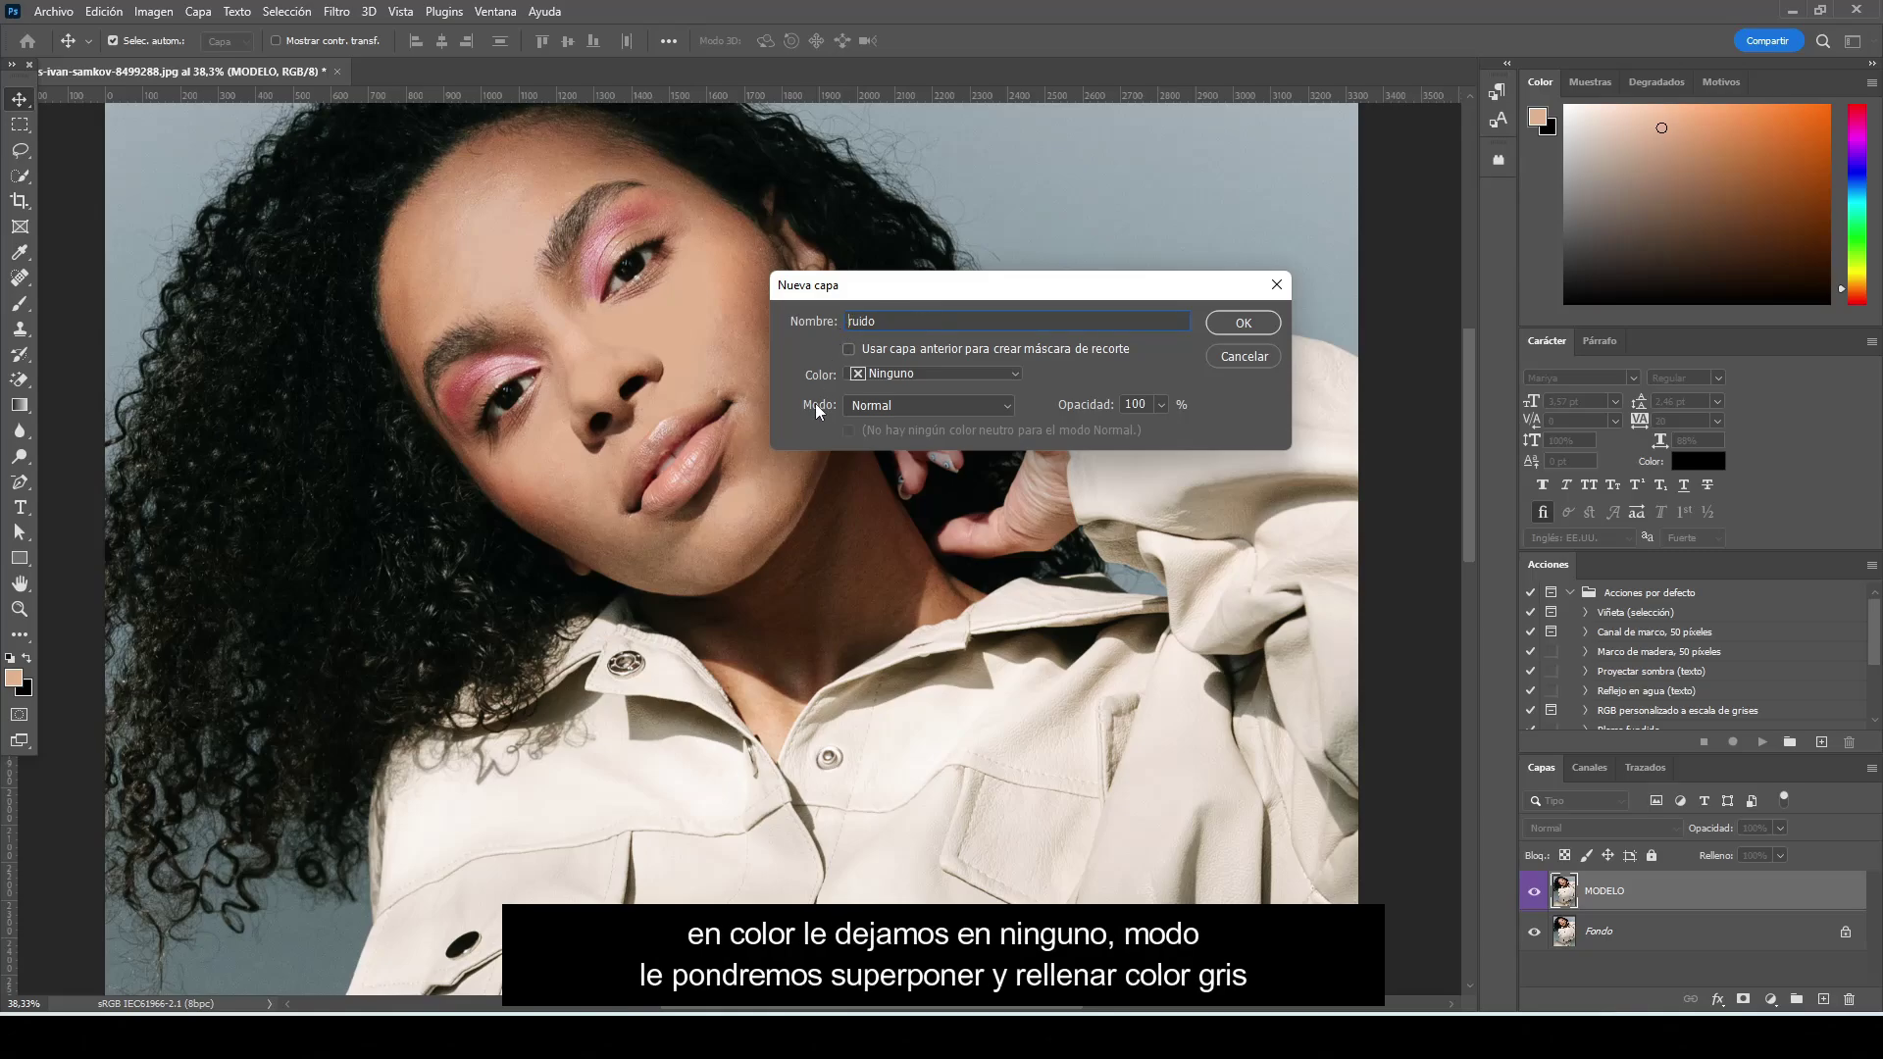
click(998, 410)
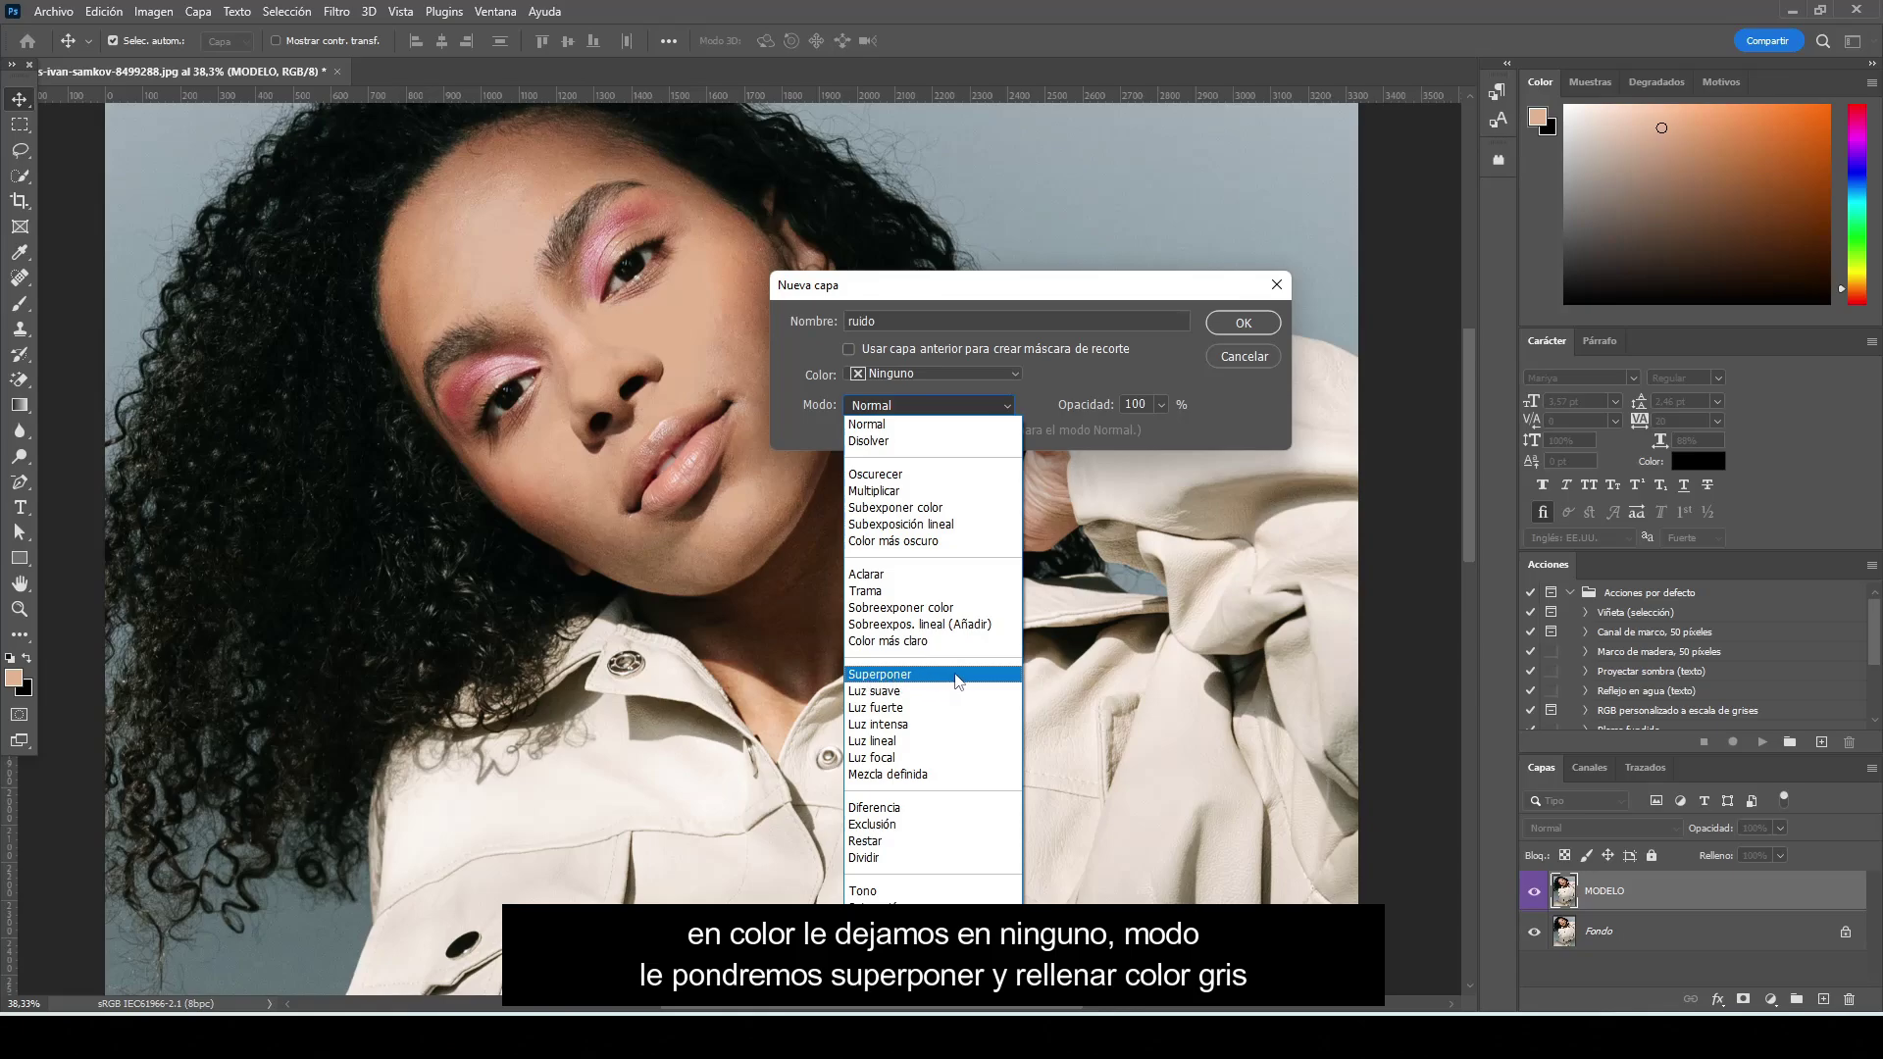
click(957, 676)
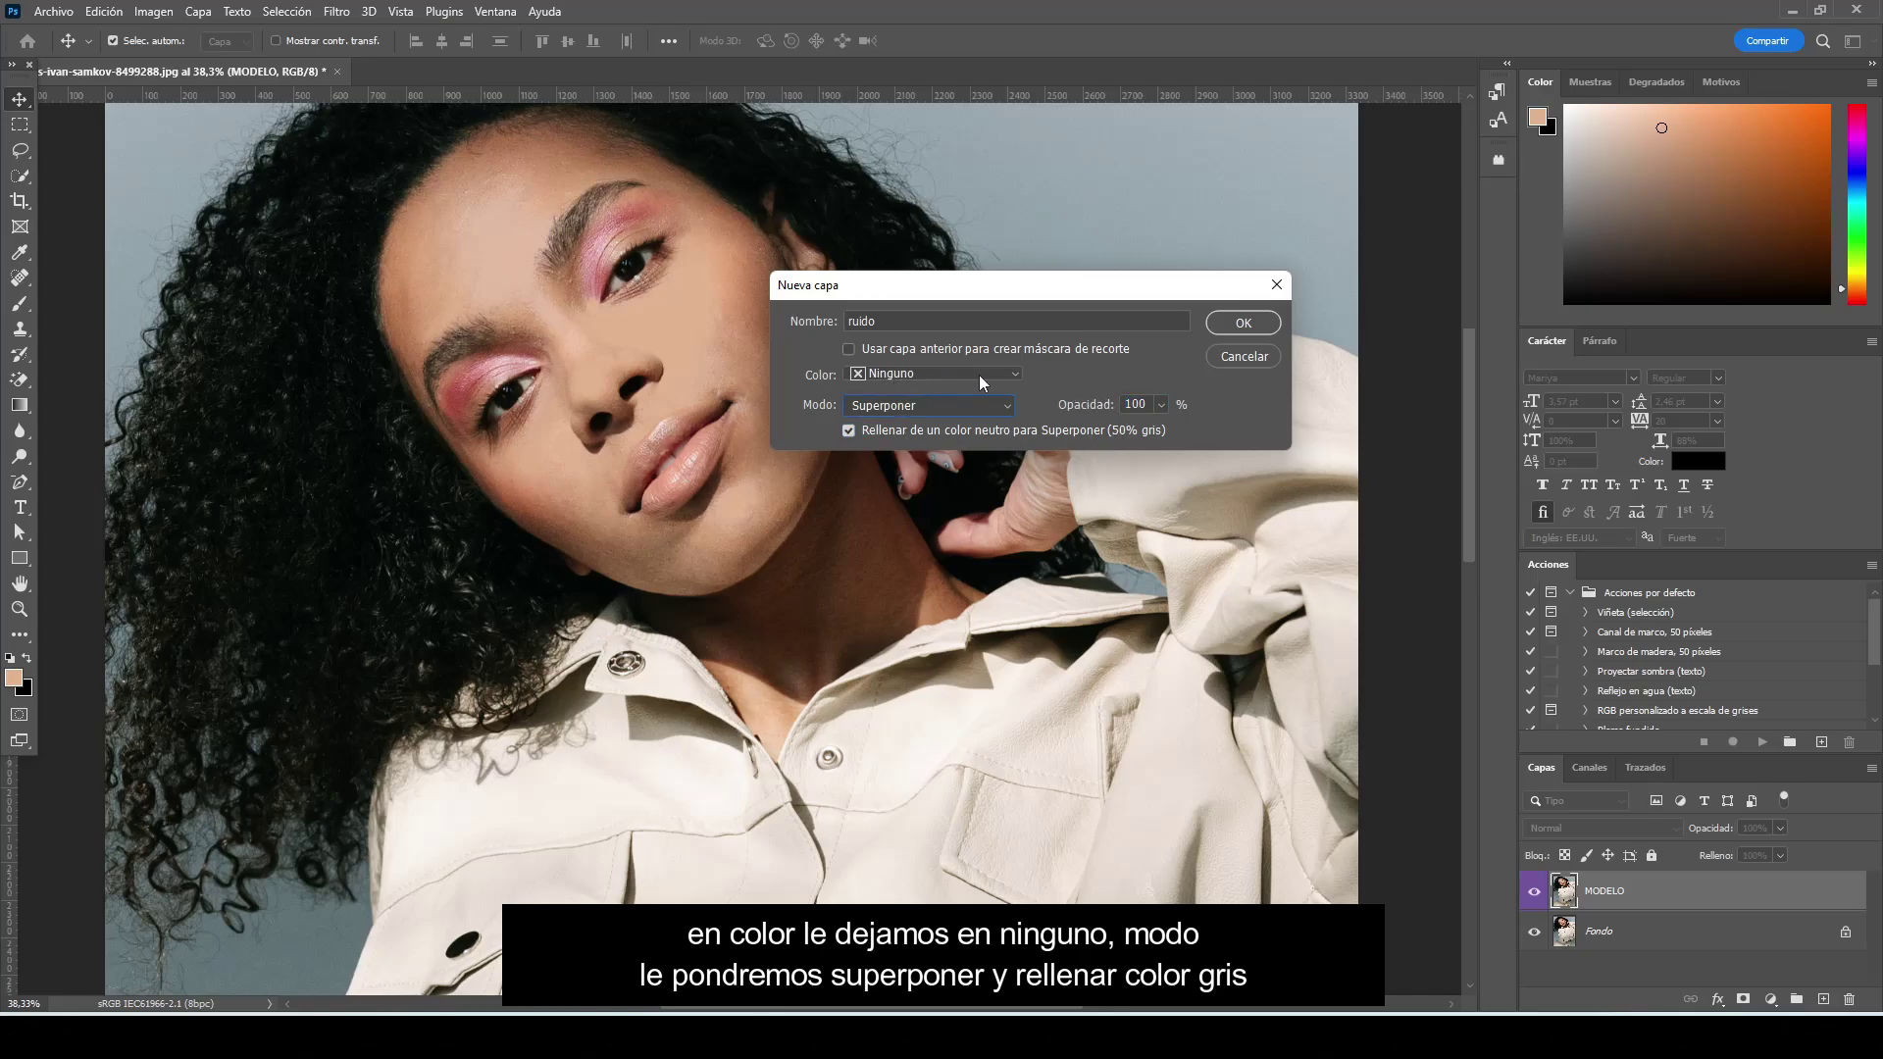
click(1243, 324)
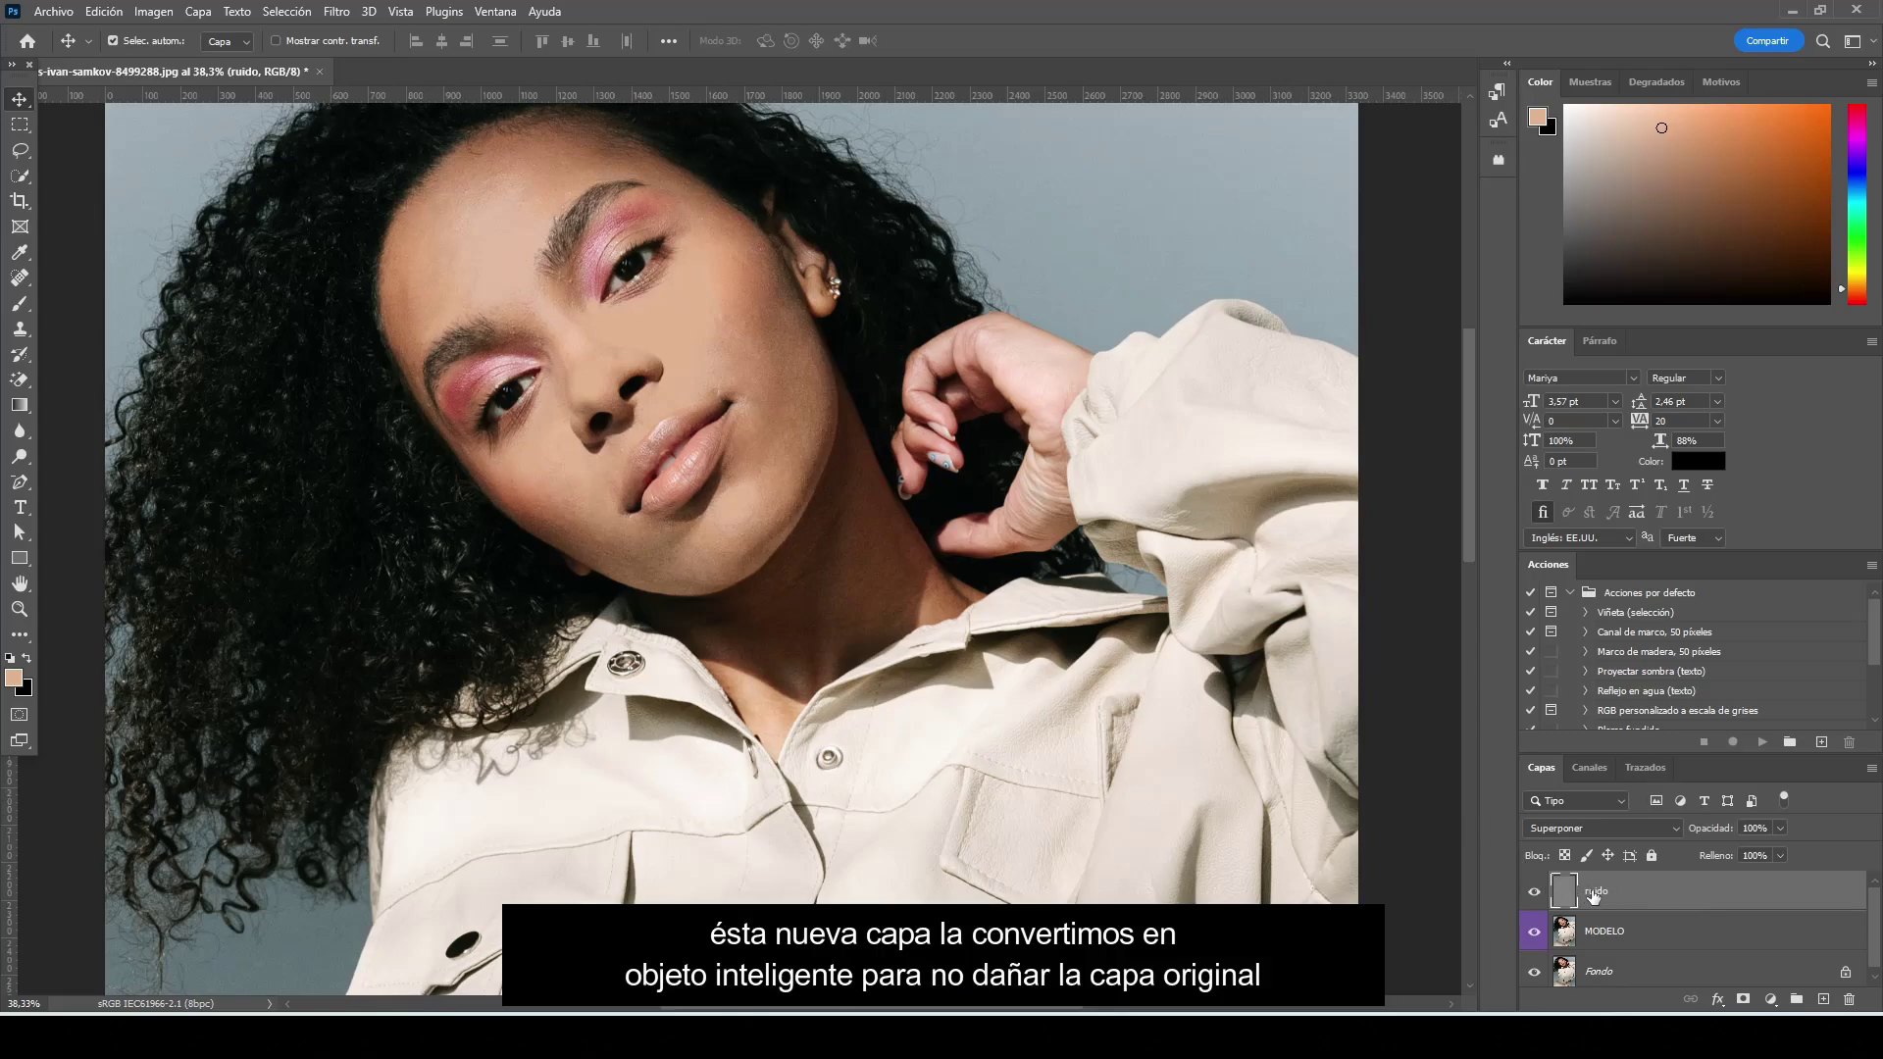
Convert ruido to a smart object and apply Desenfoque de campo from the Blur Gallery
right_click(1649, 893)
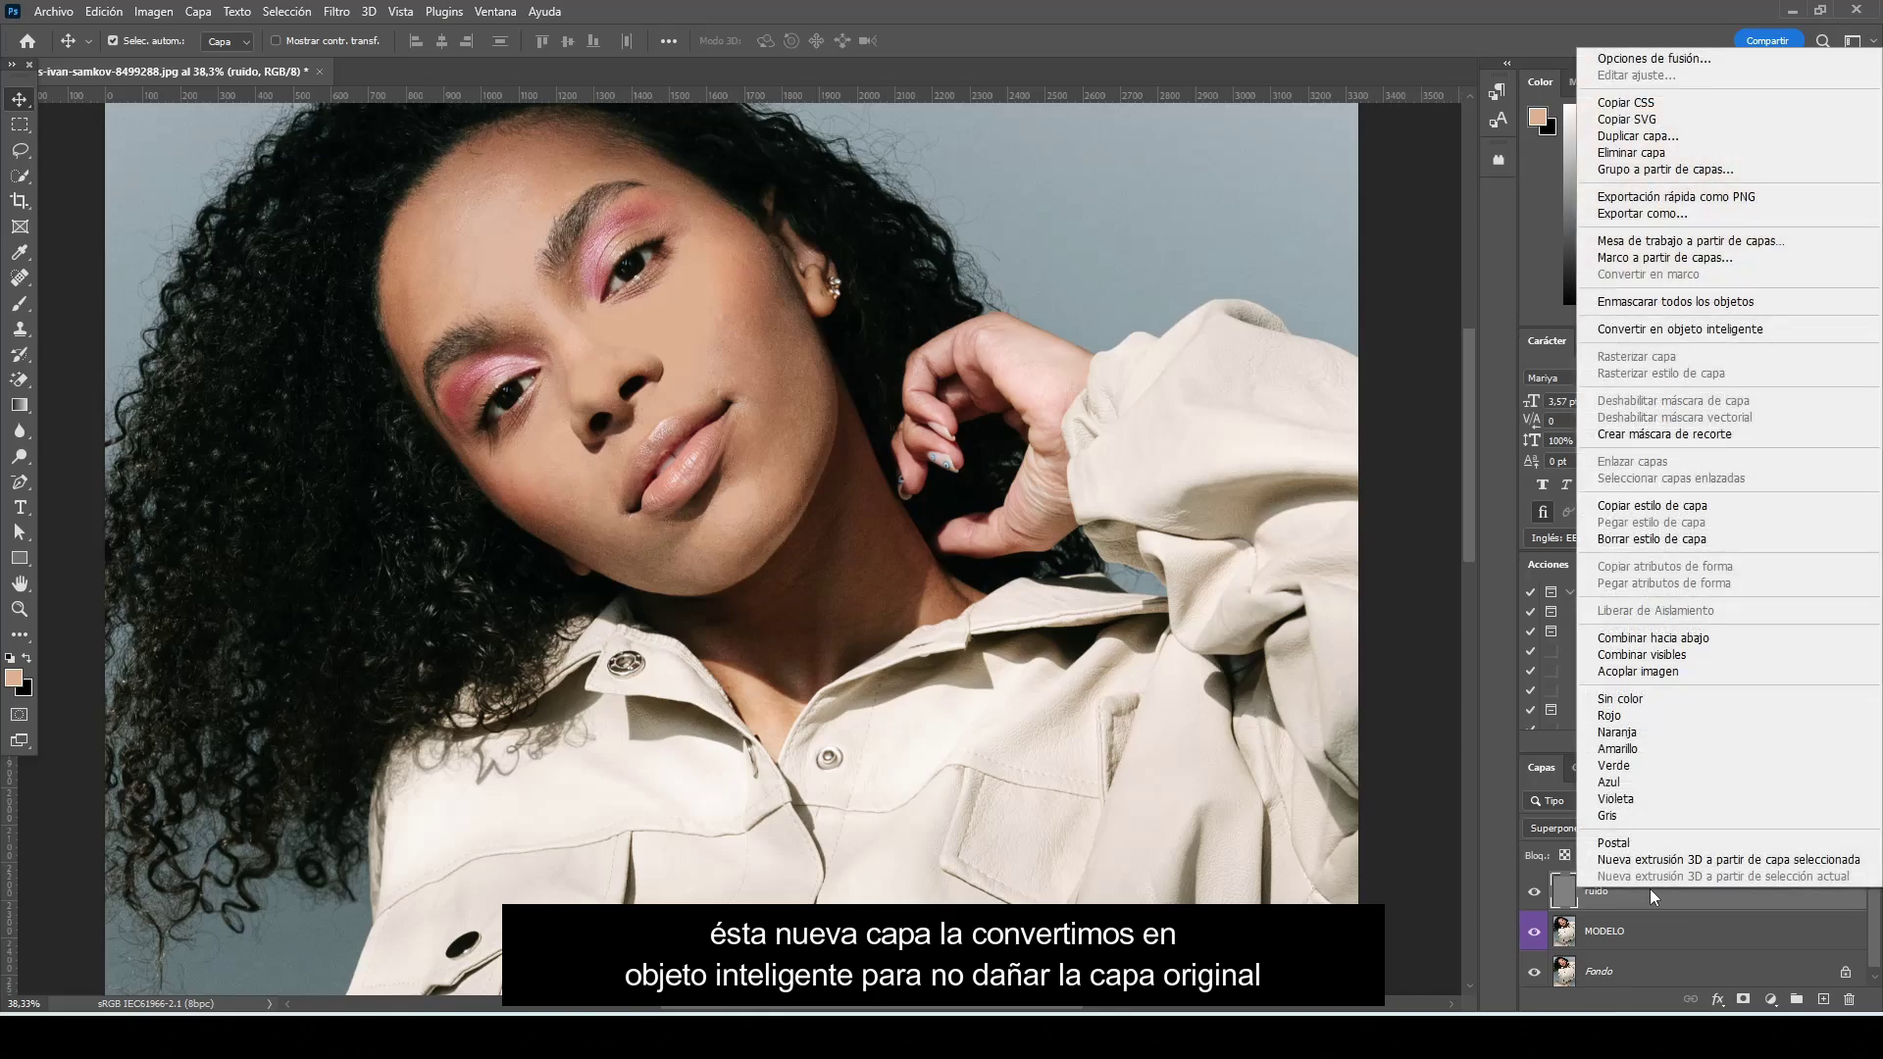
click(1782, 333)
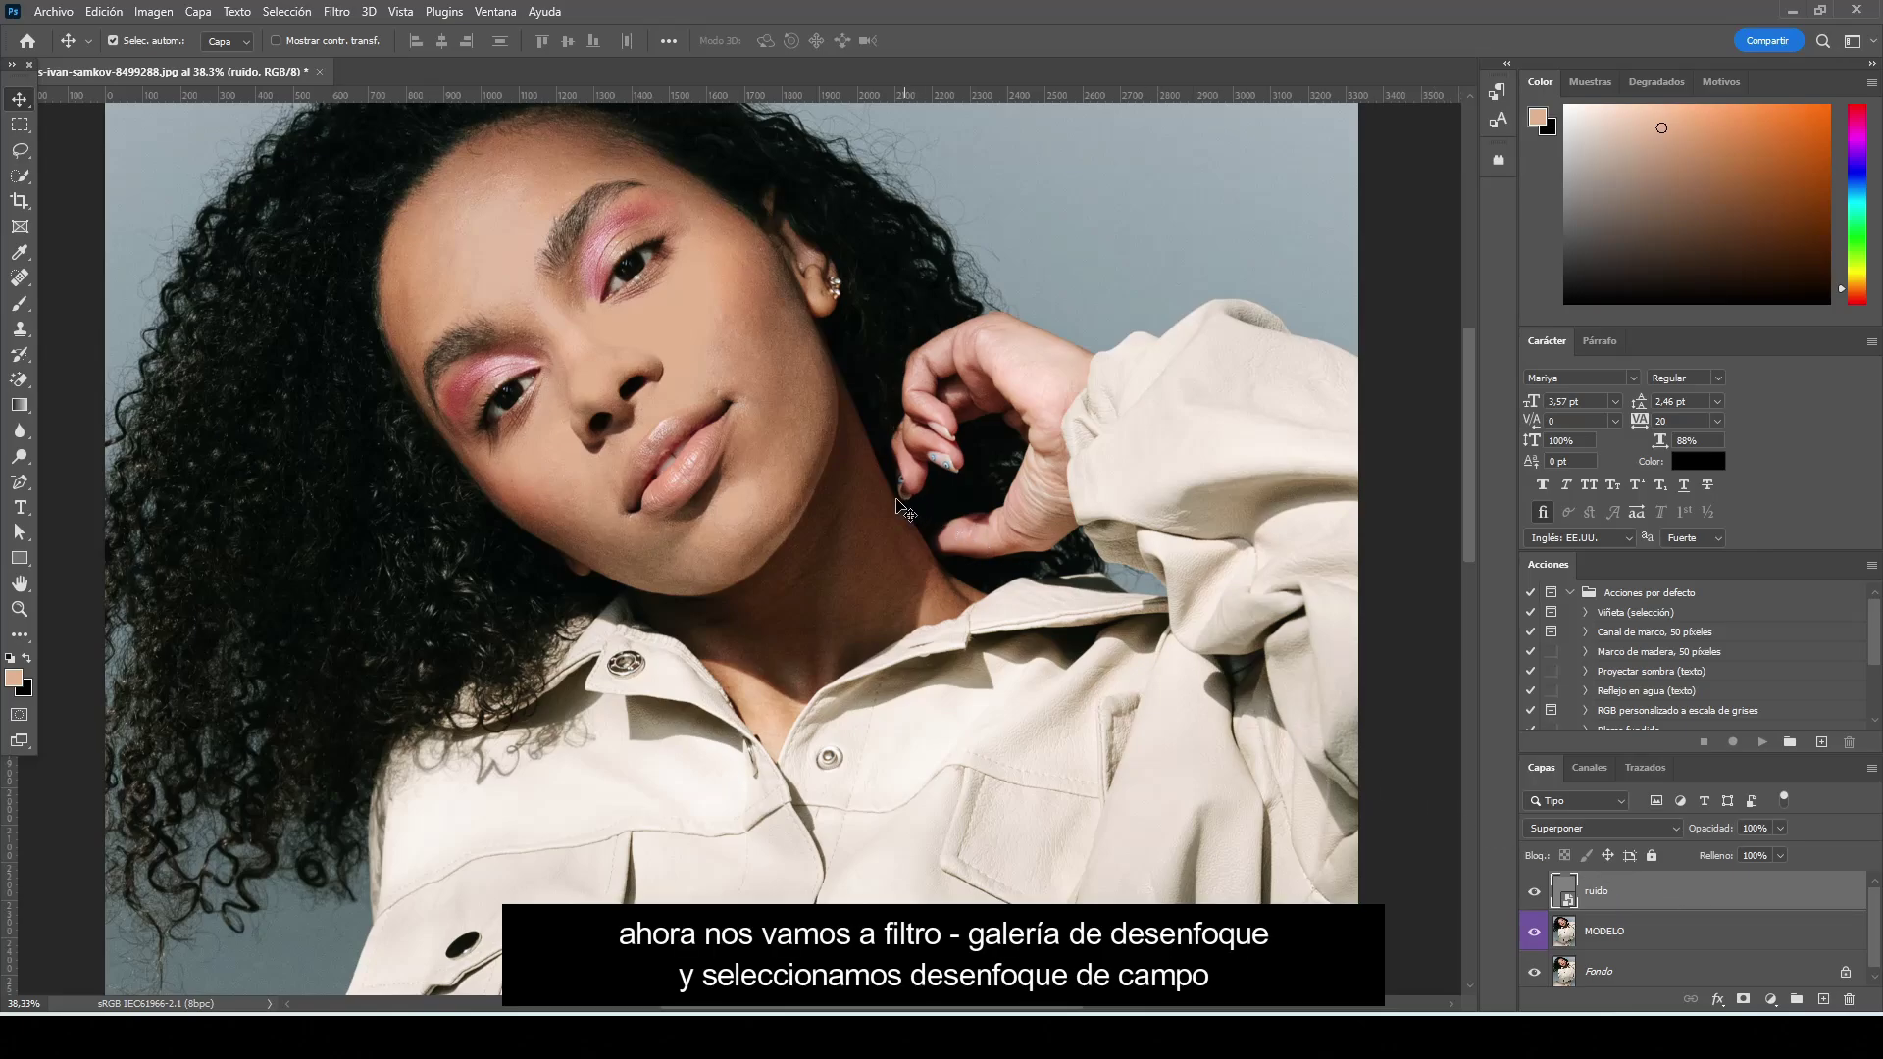
click(337, 14)
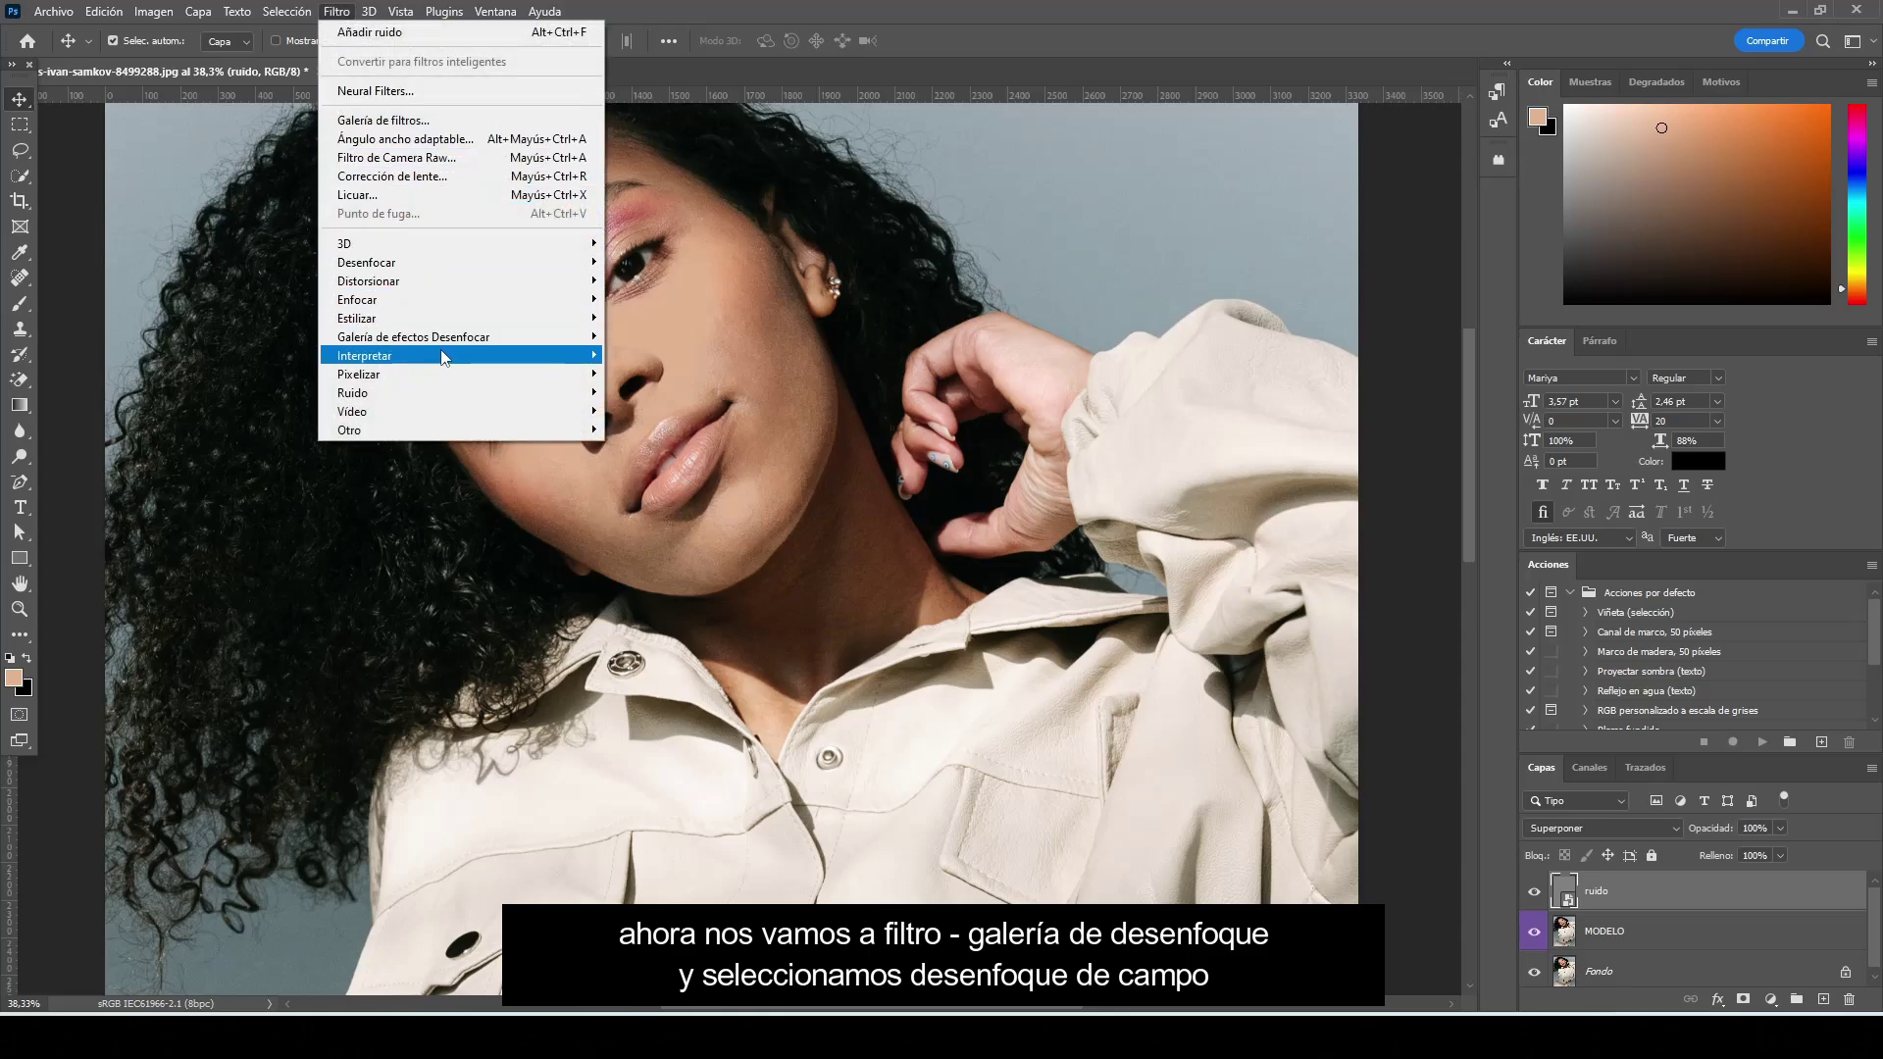
mouse_move(442, 338)
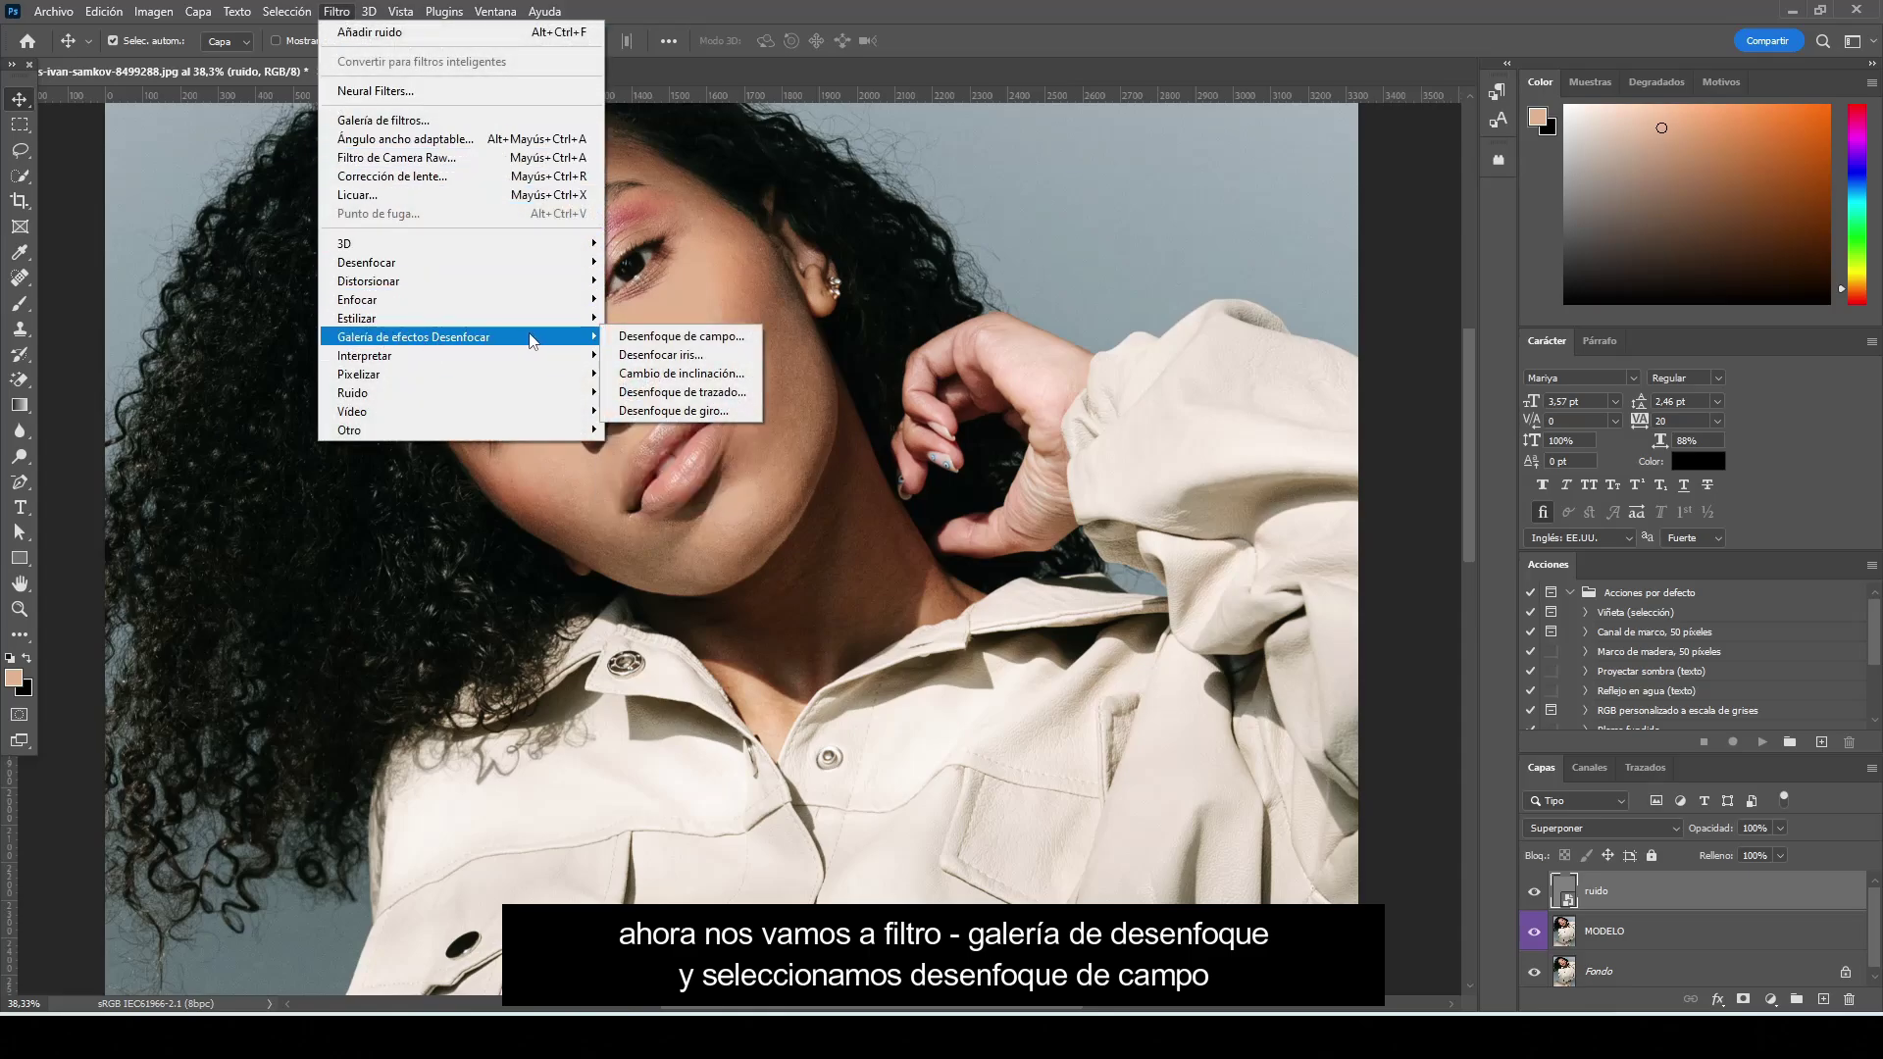
click(748, 337)
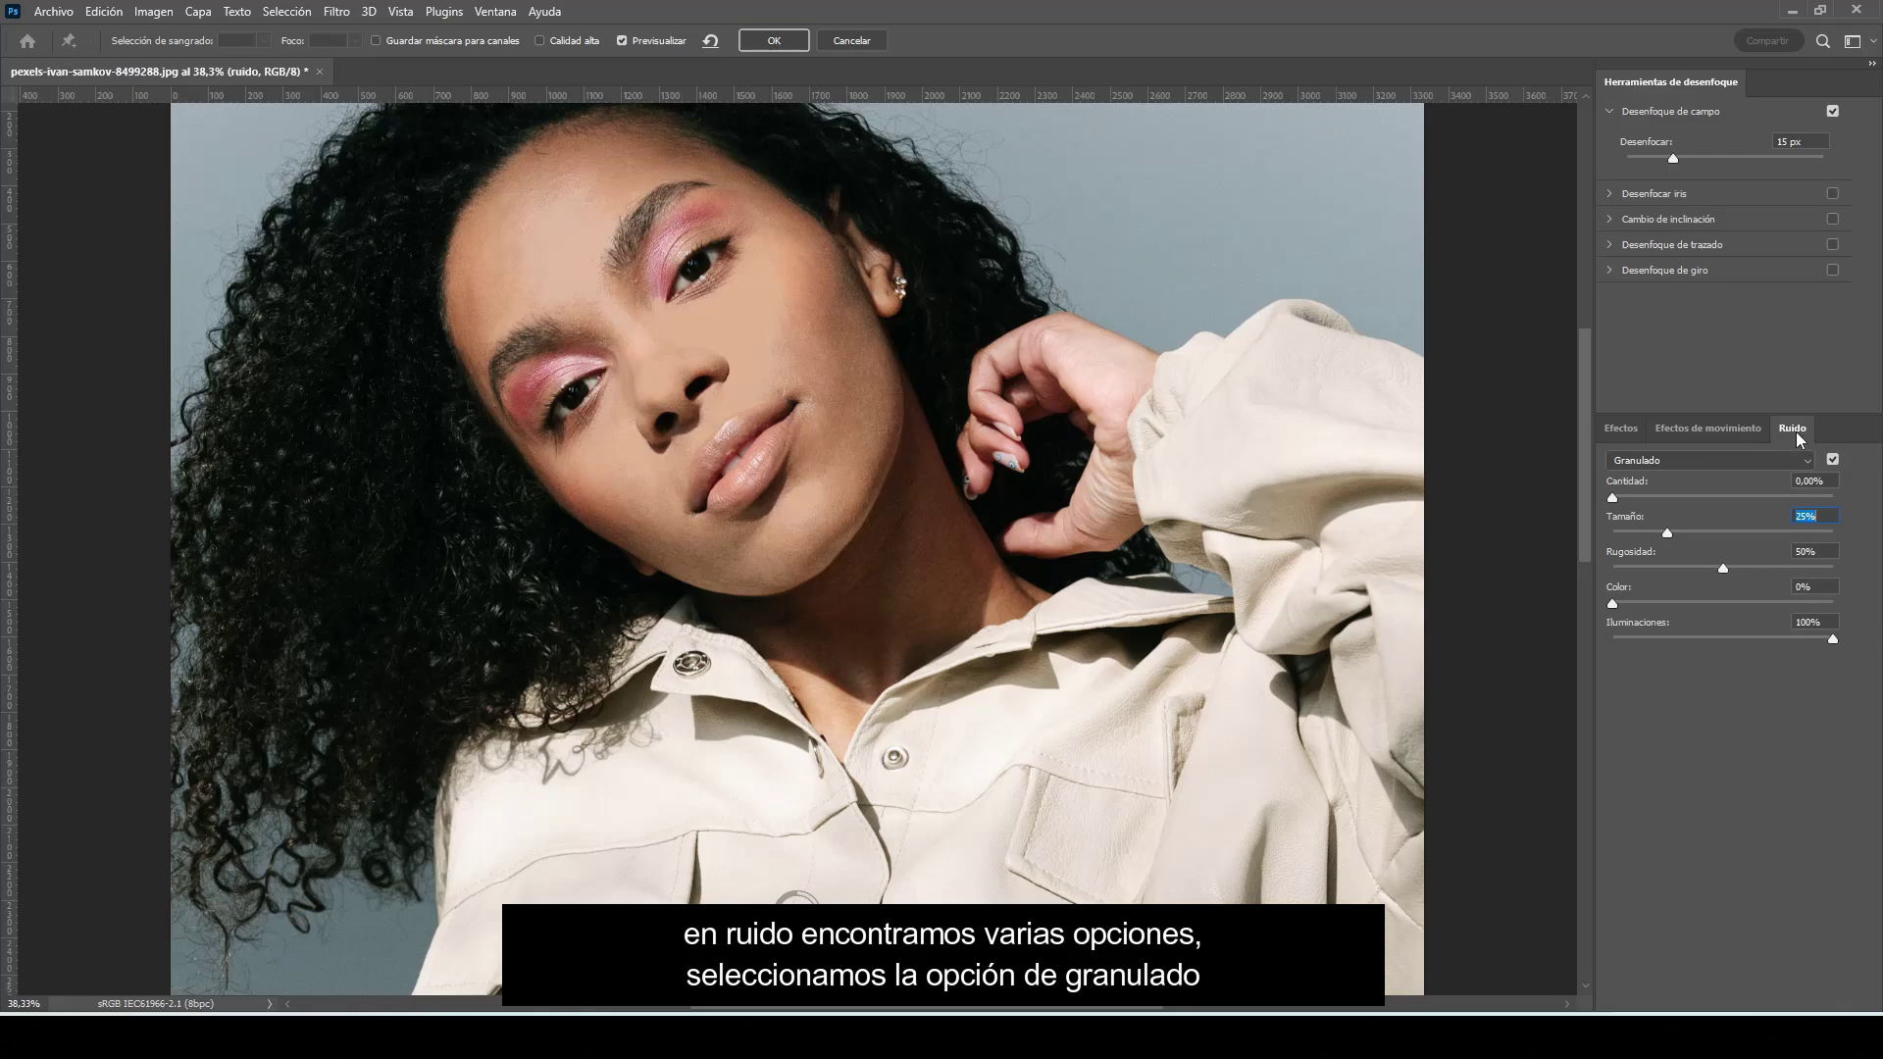
Set Granulado noise with amount 70,67%, size 71% and roughness 68%
click(1732, 461)
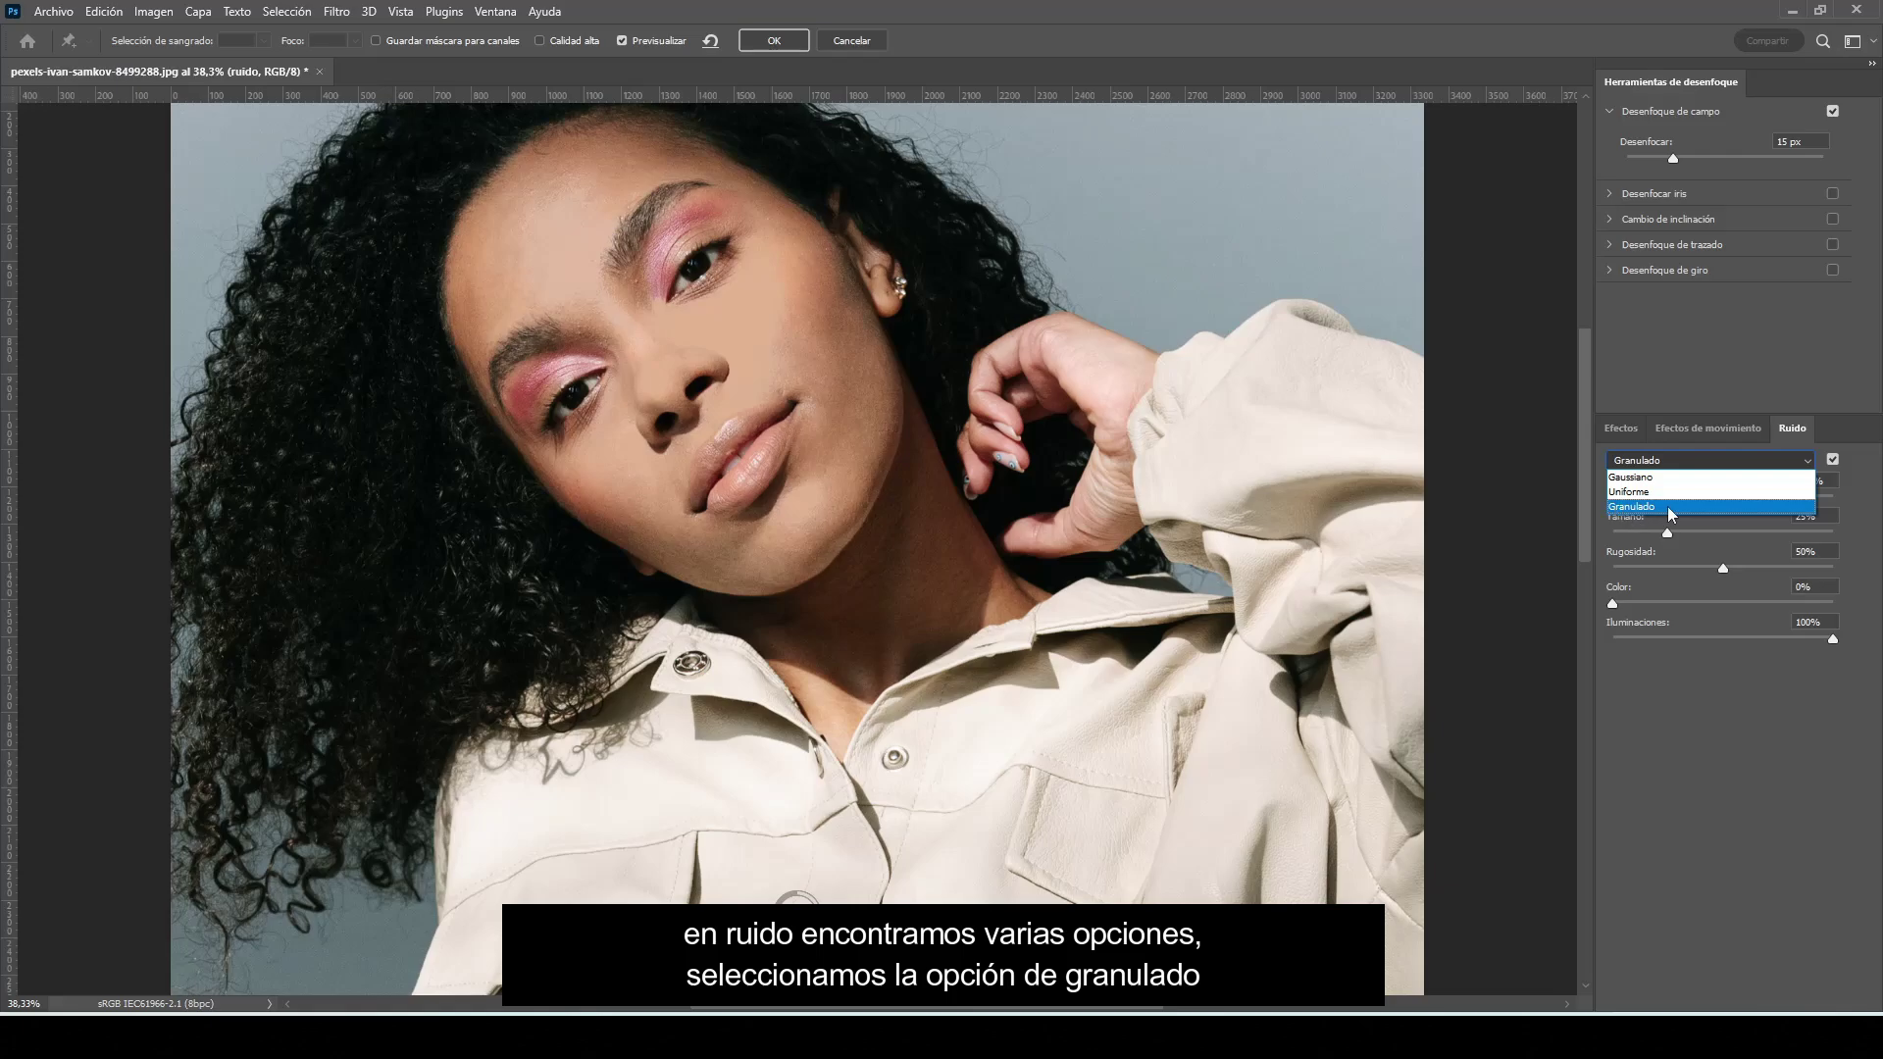
click(1667, 506)
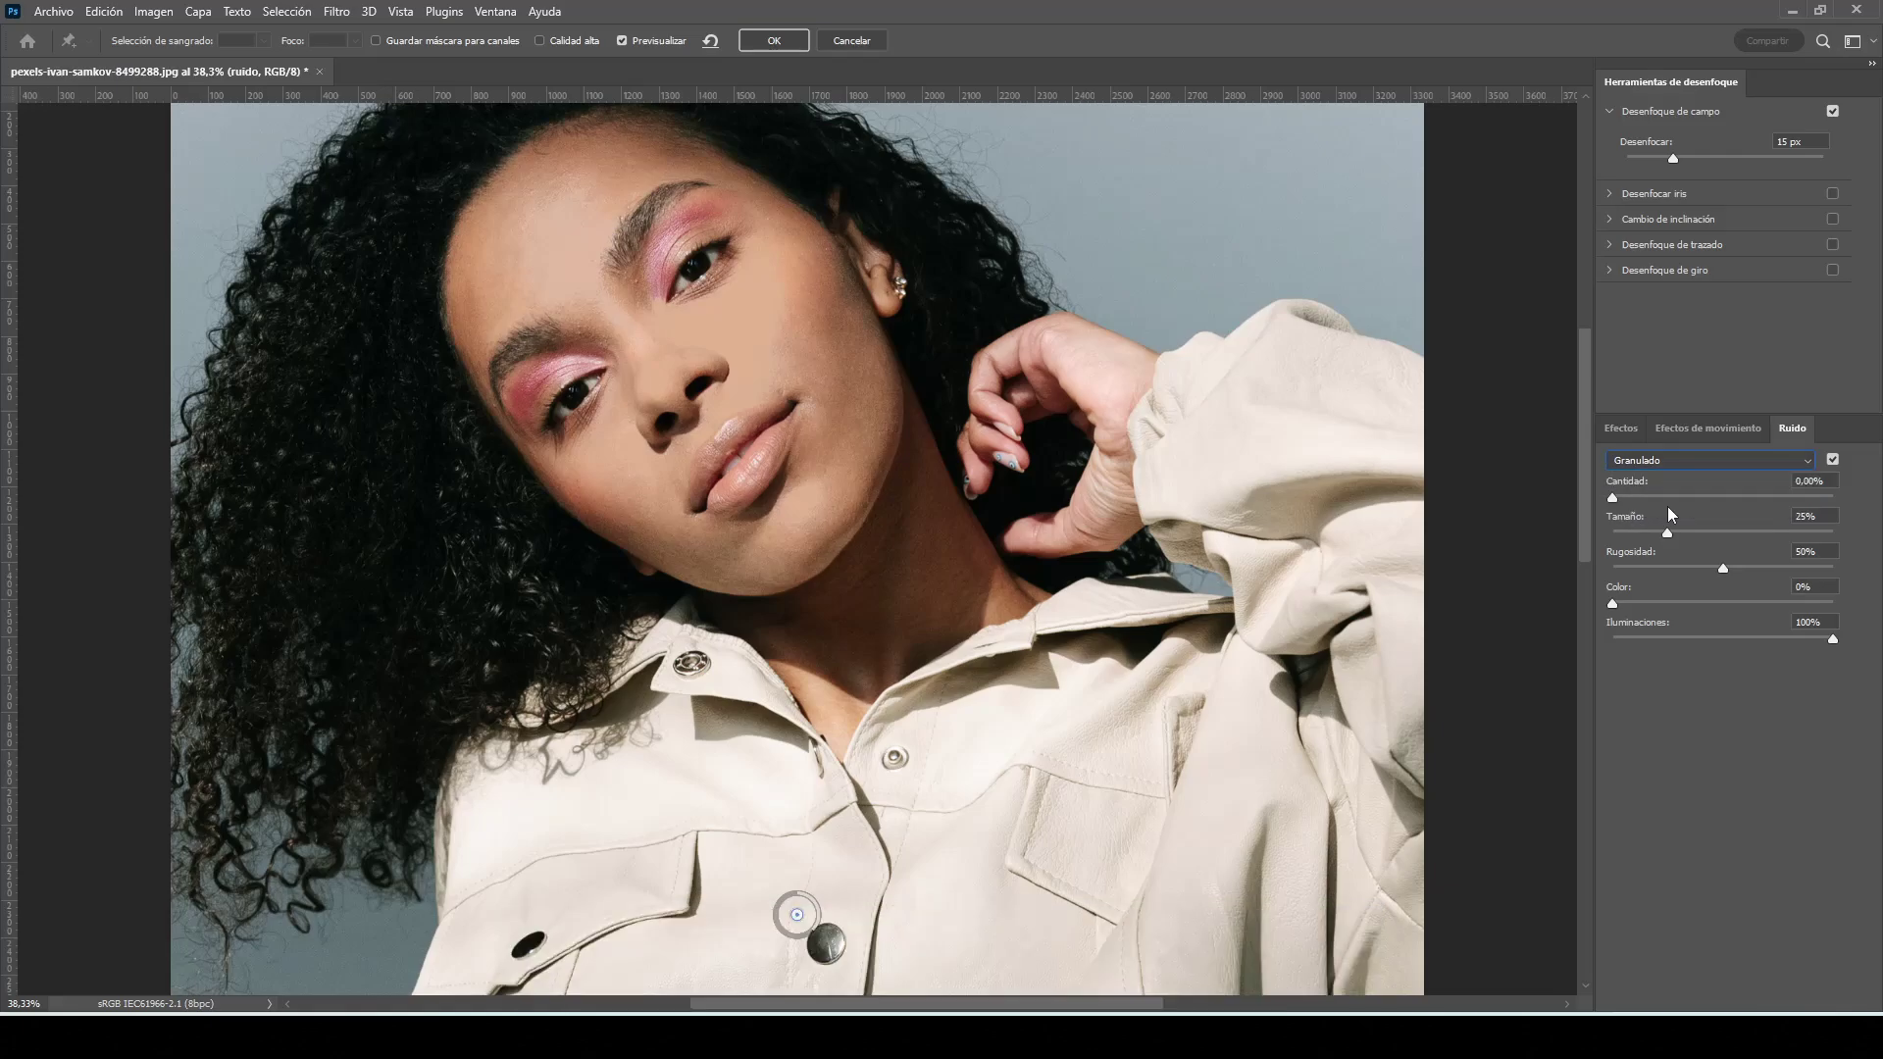
drag(1619, 484, 1700, 486)
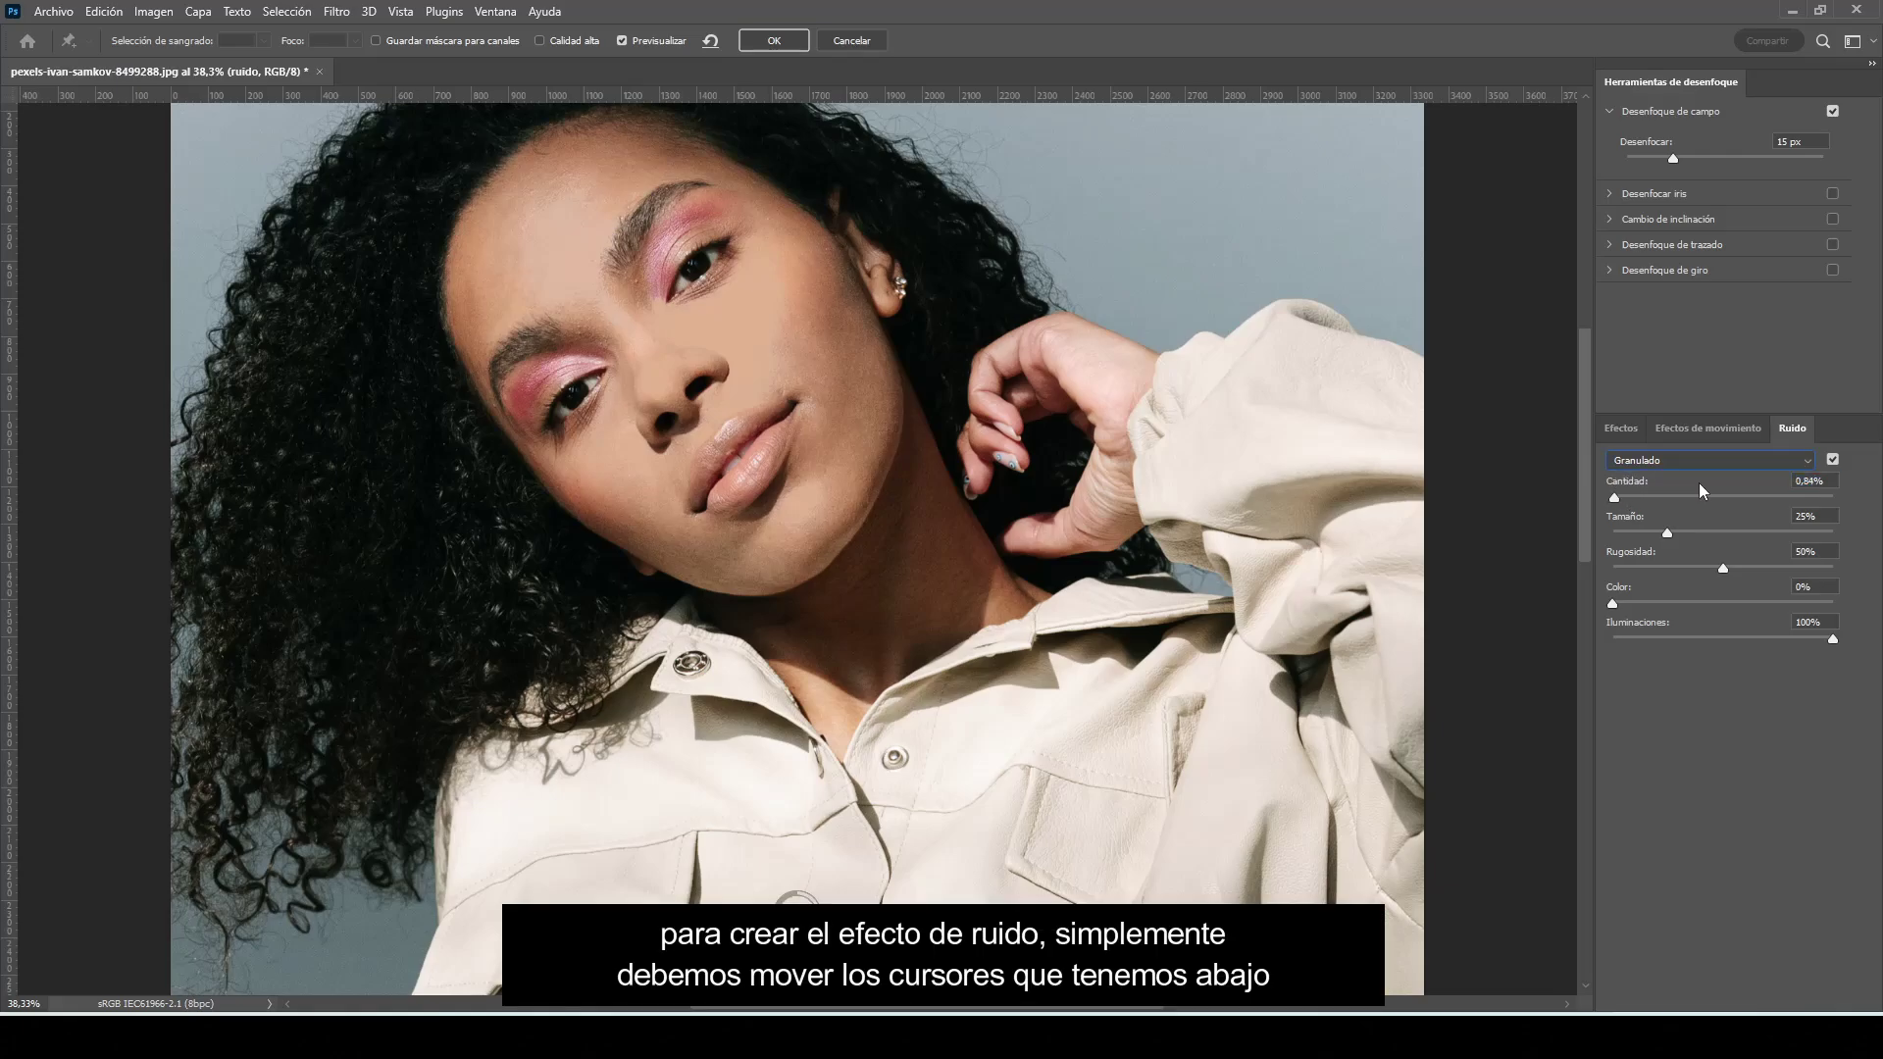
drag(1632, 502, 1683, 502)
drag(1755, 502, 1771, 502)
drag(1669, 533, 1704, 533)
click(1754, 533)
drag(1757, 566, 1764, 568)
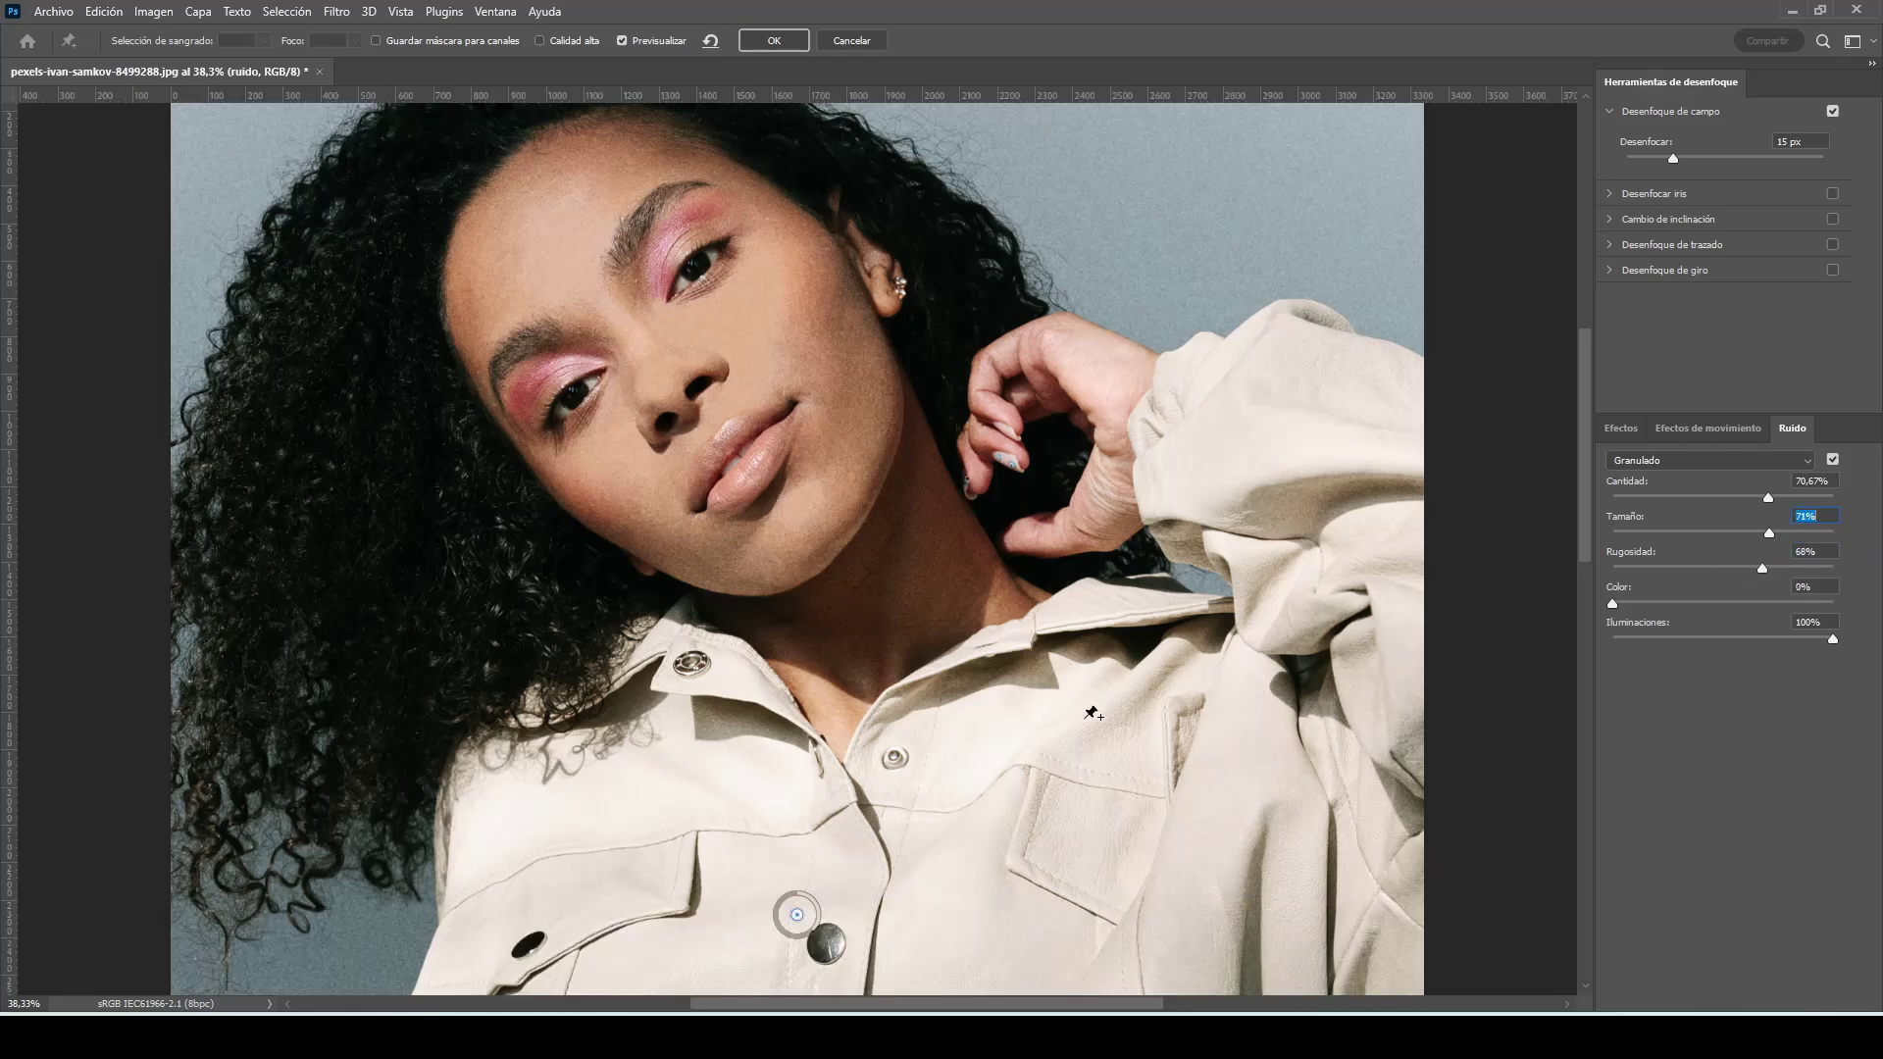
Move the Field Blur pin onto the nose, nudge the blur to 18 px, and apply
click(798, 914)
drag(798, 914, 708, 412)
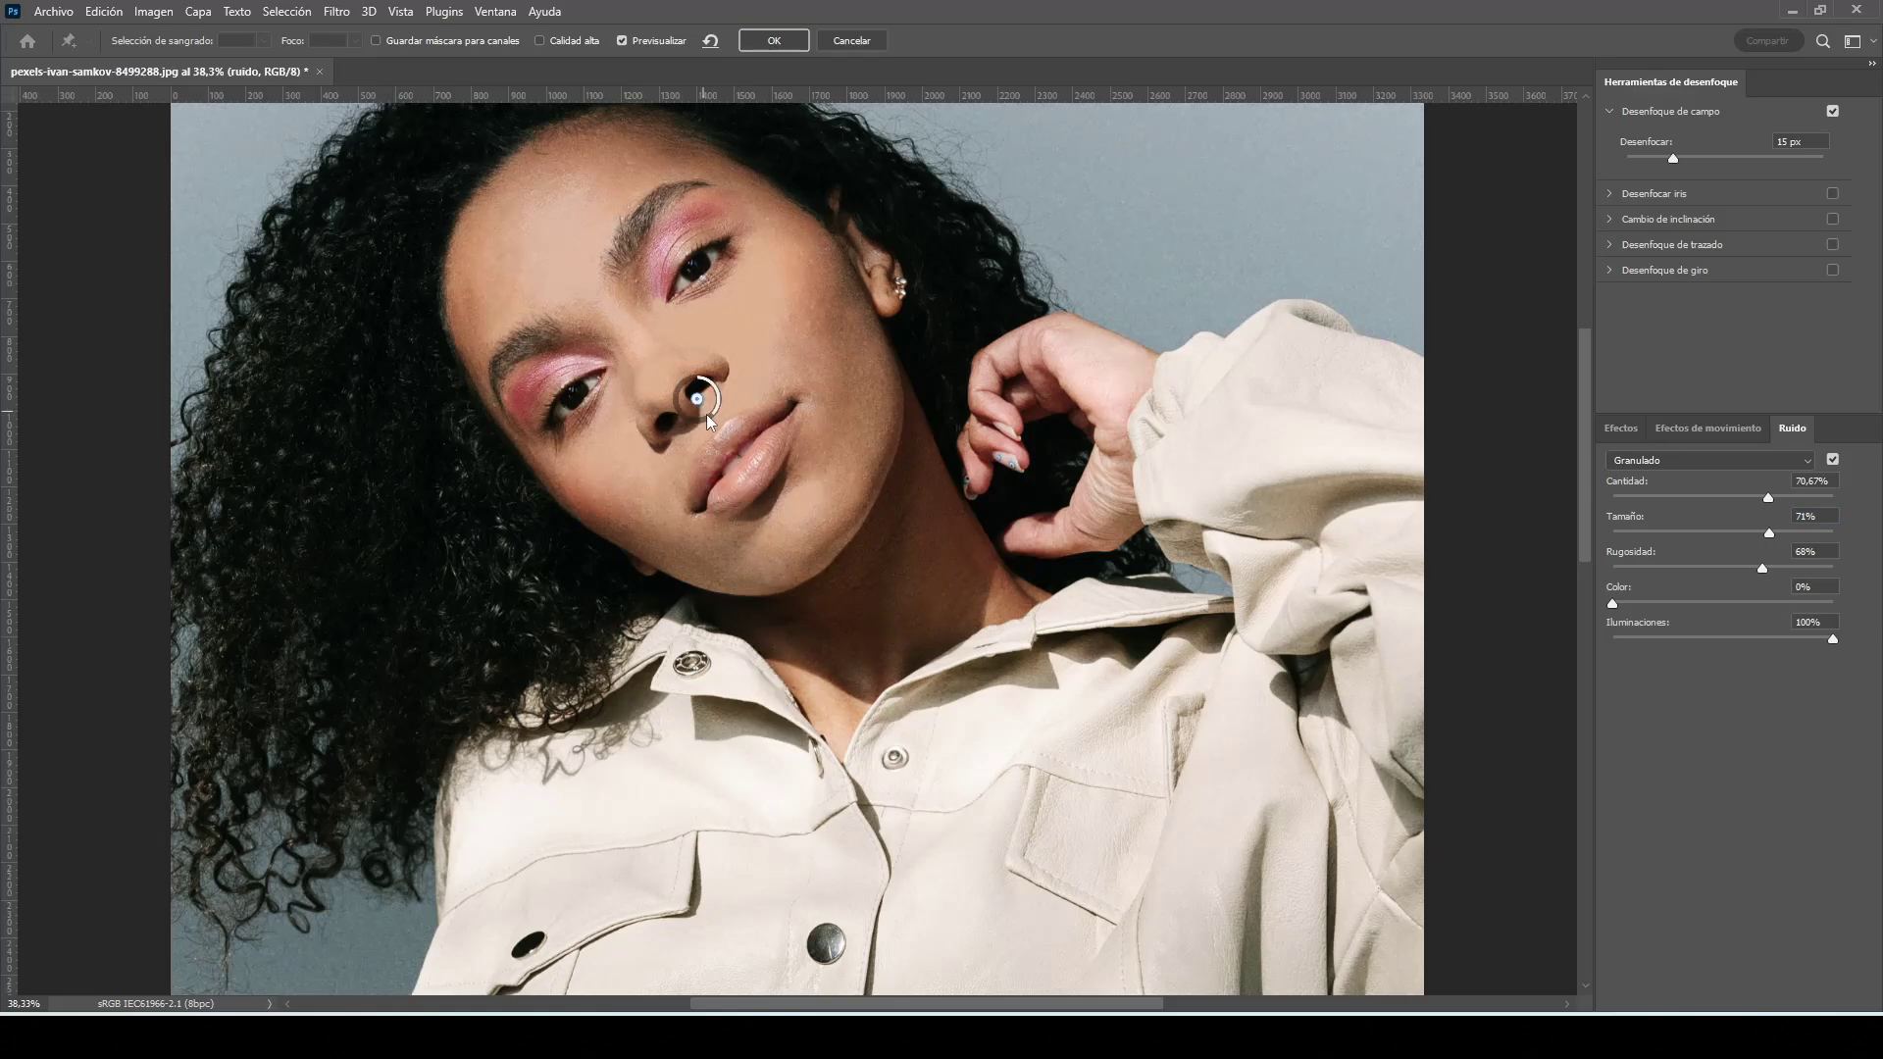
drag(714, 412, 708, 415)
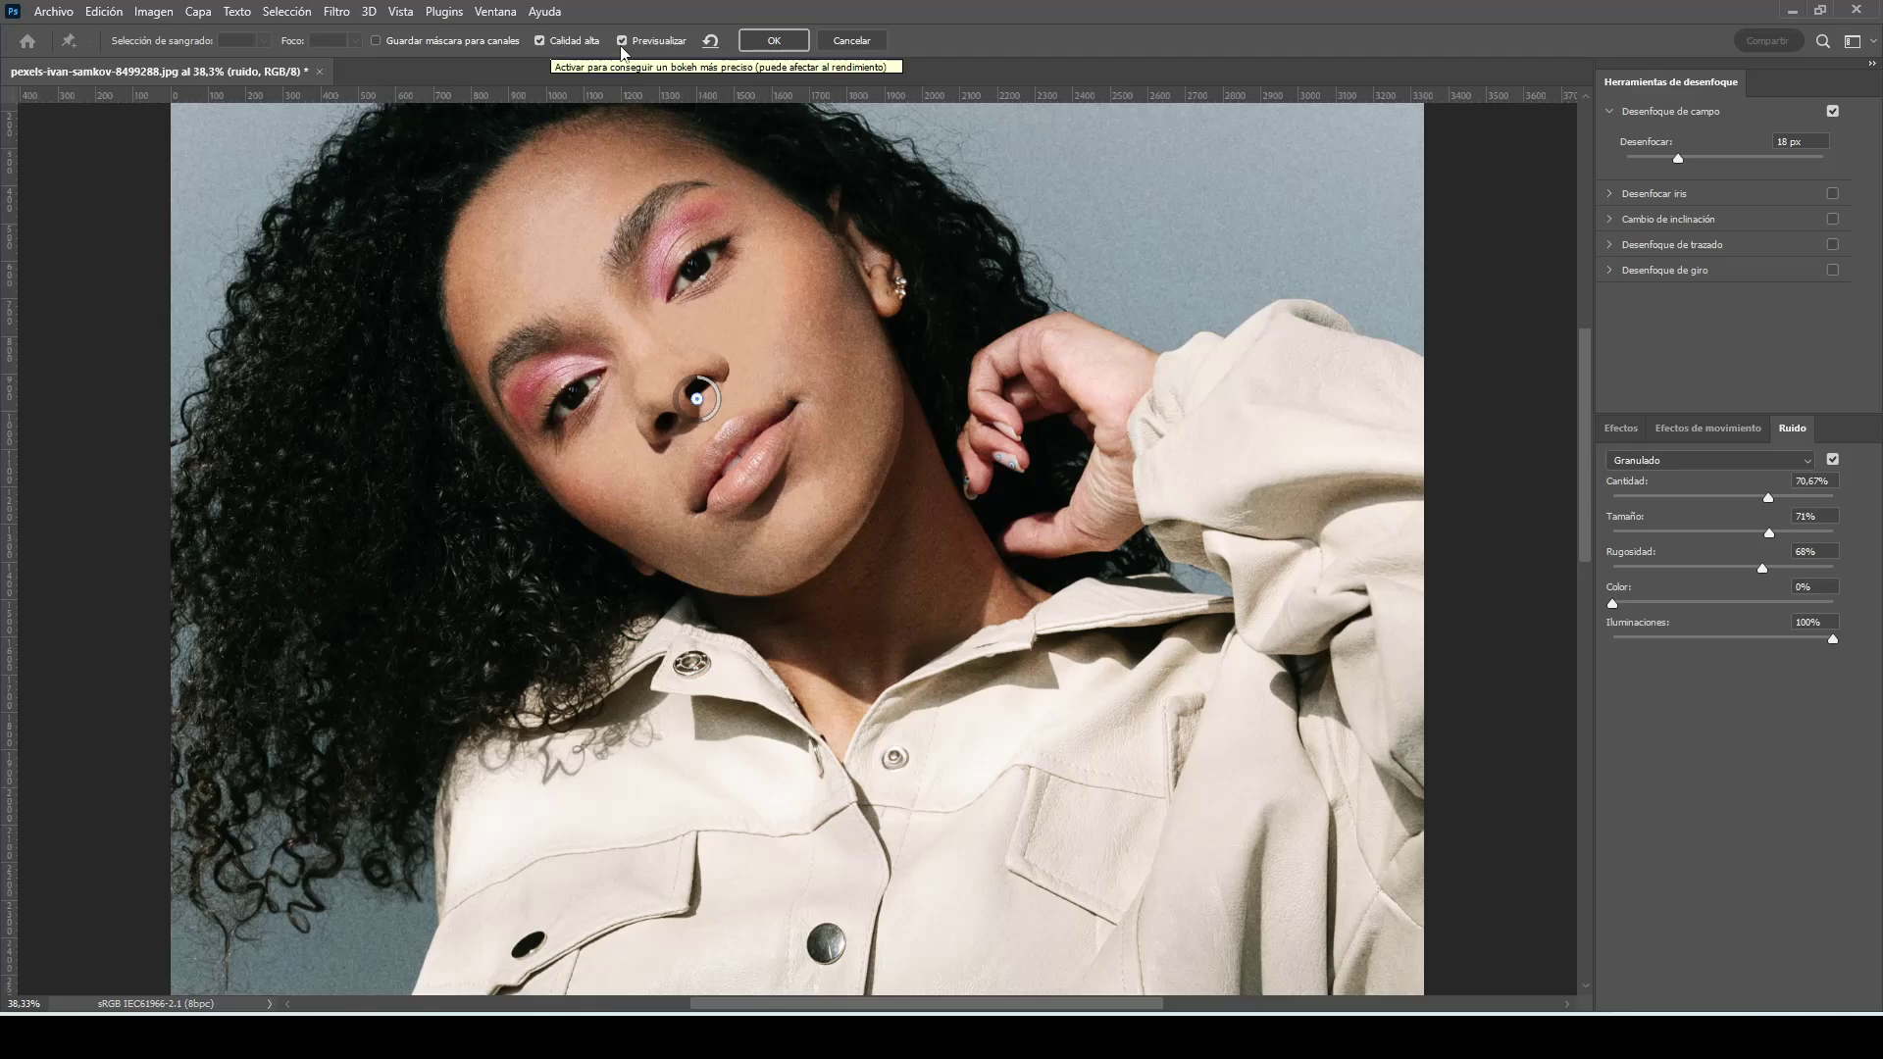
click(791, 44)
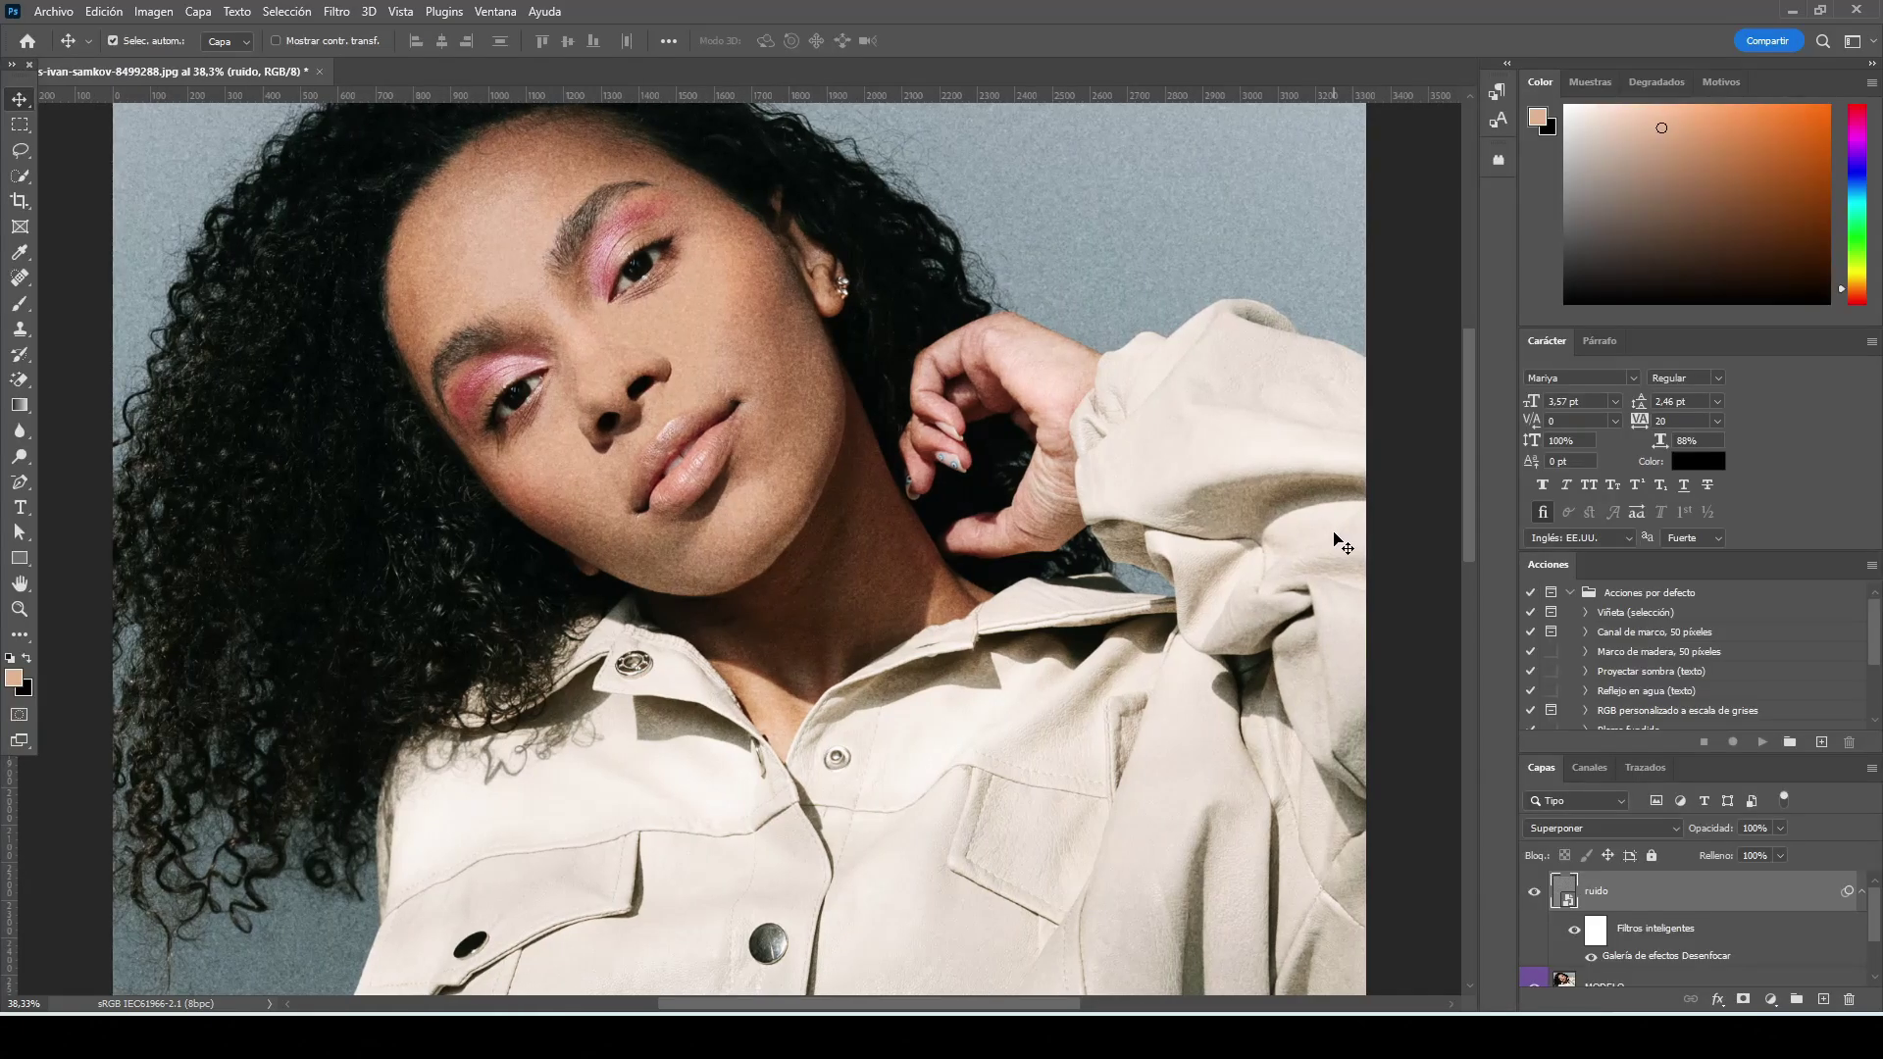
Toggle the ruido layer's visibility to compare the image with and without grain
click(1533, 892)
click(1532, 892)
click(1532, 893)
click(1532, 893)
click(1532, 892)
Reopen the Blur Gallery smart filter and reduce grain to size 58%, roughness 62%
double_click(1689, 957)
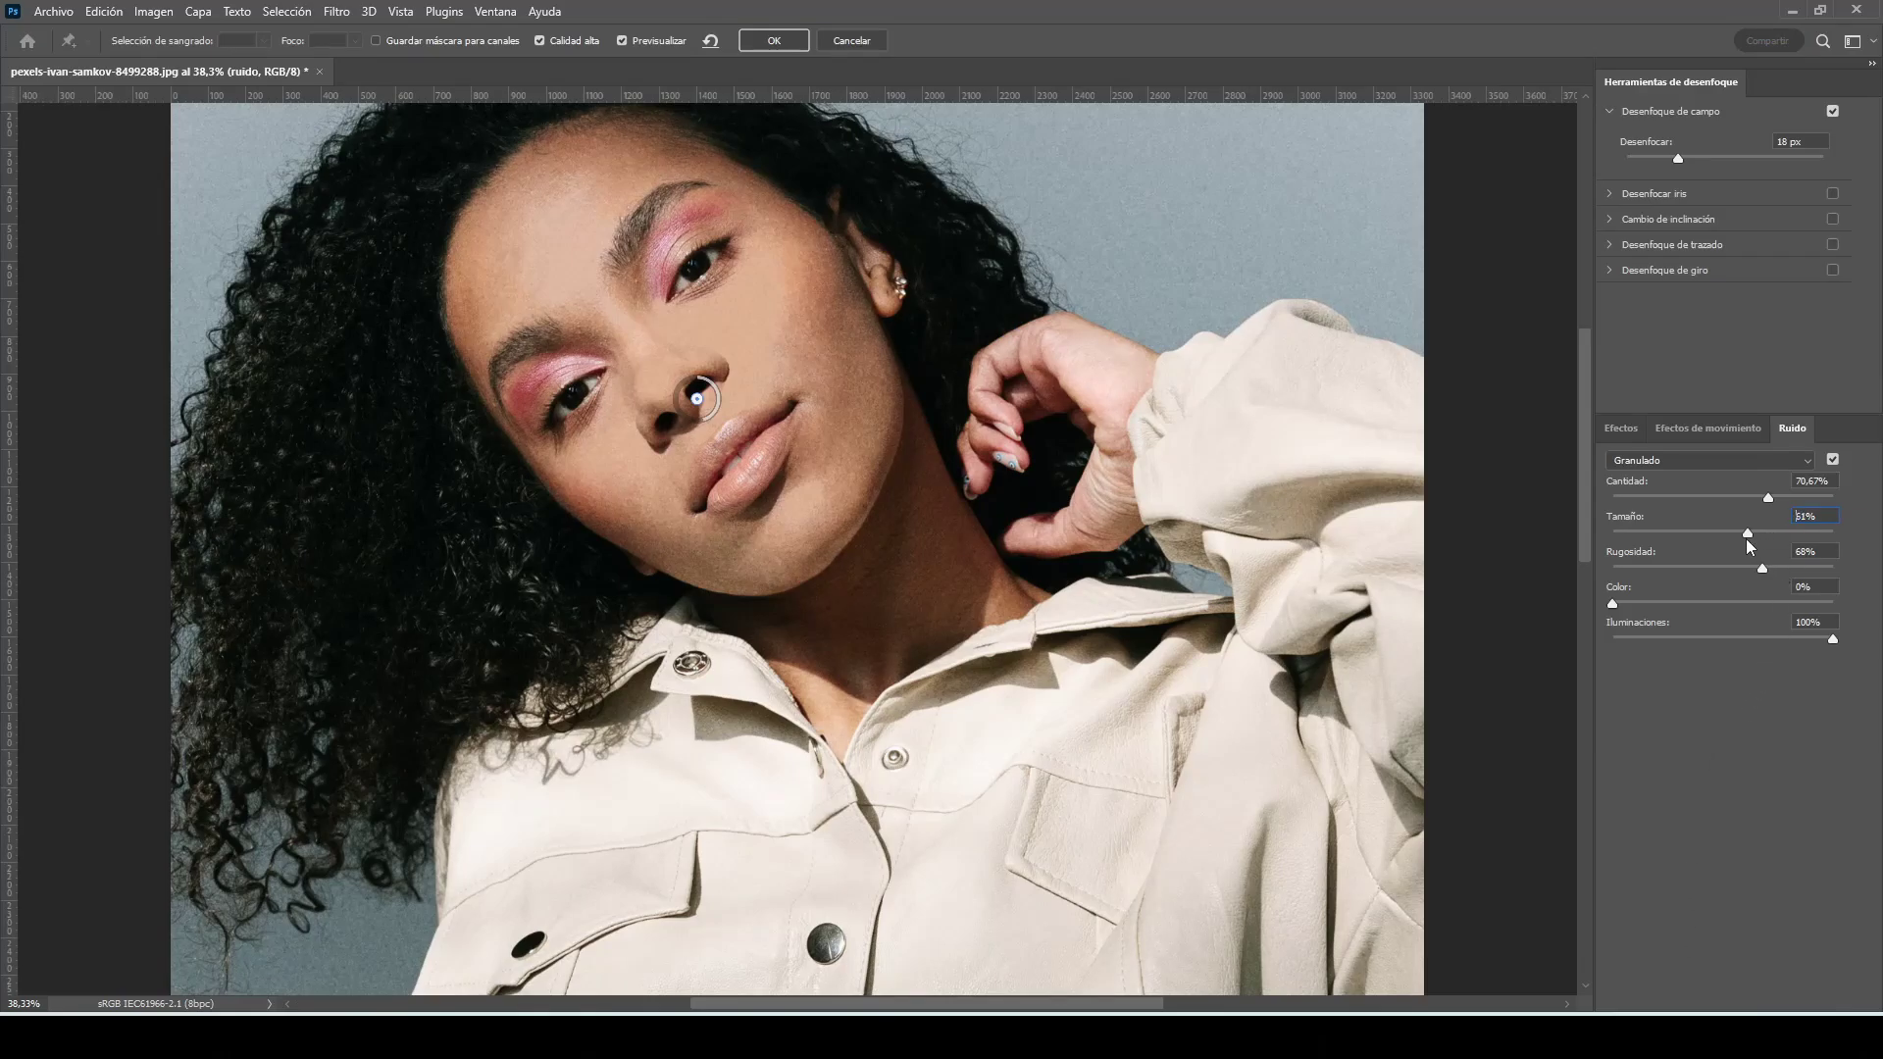
drag(1742, 543, 1750, 571)
click(775, 52)
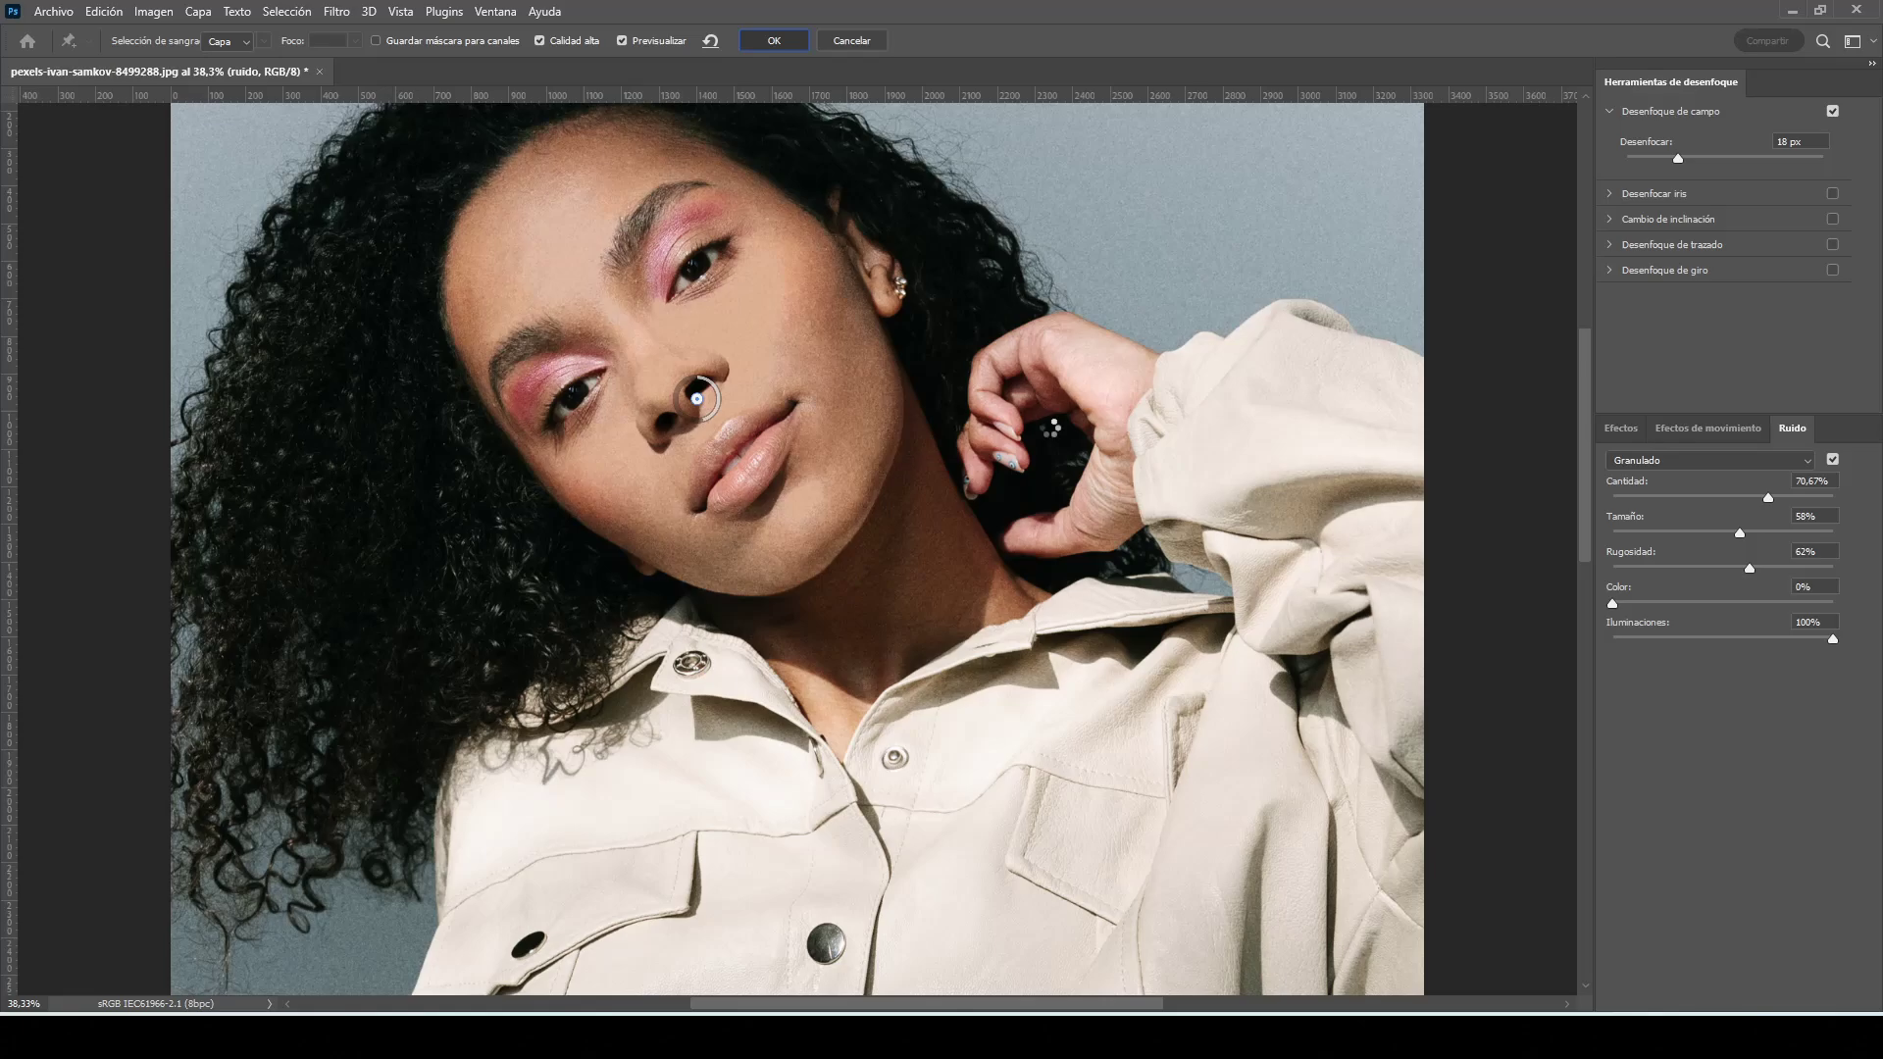
scroll(1049, 427, down, 2)
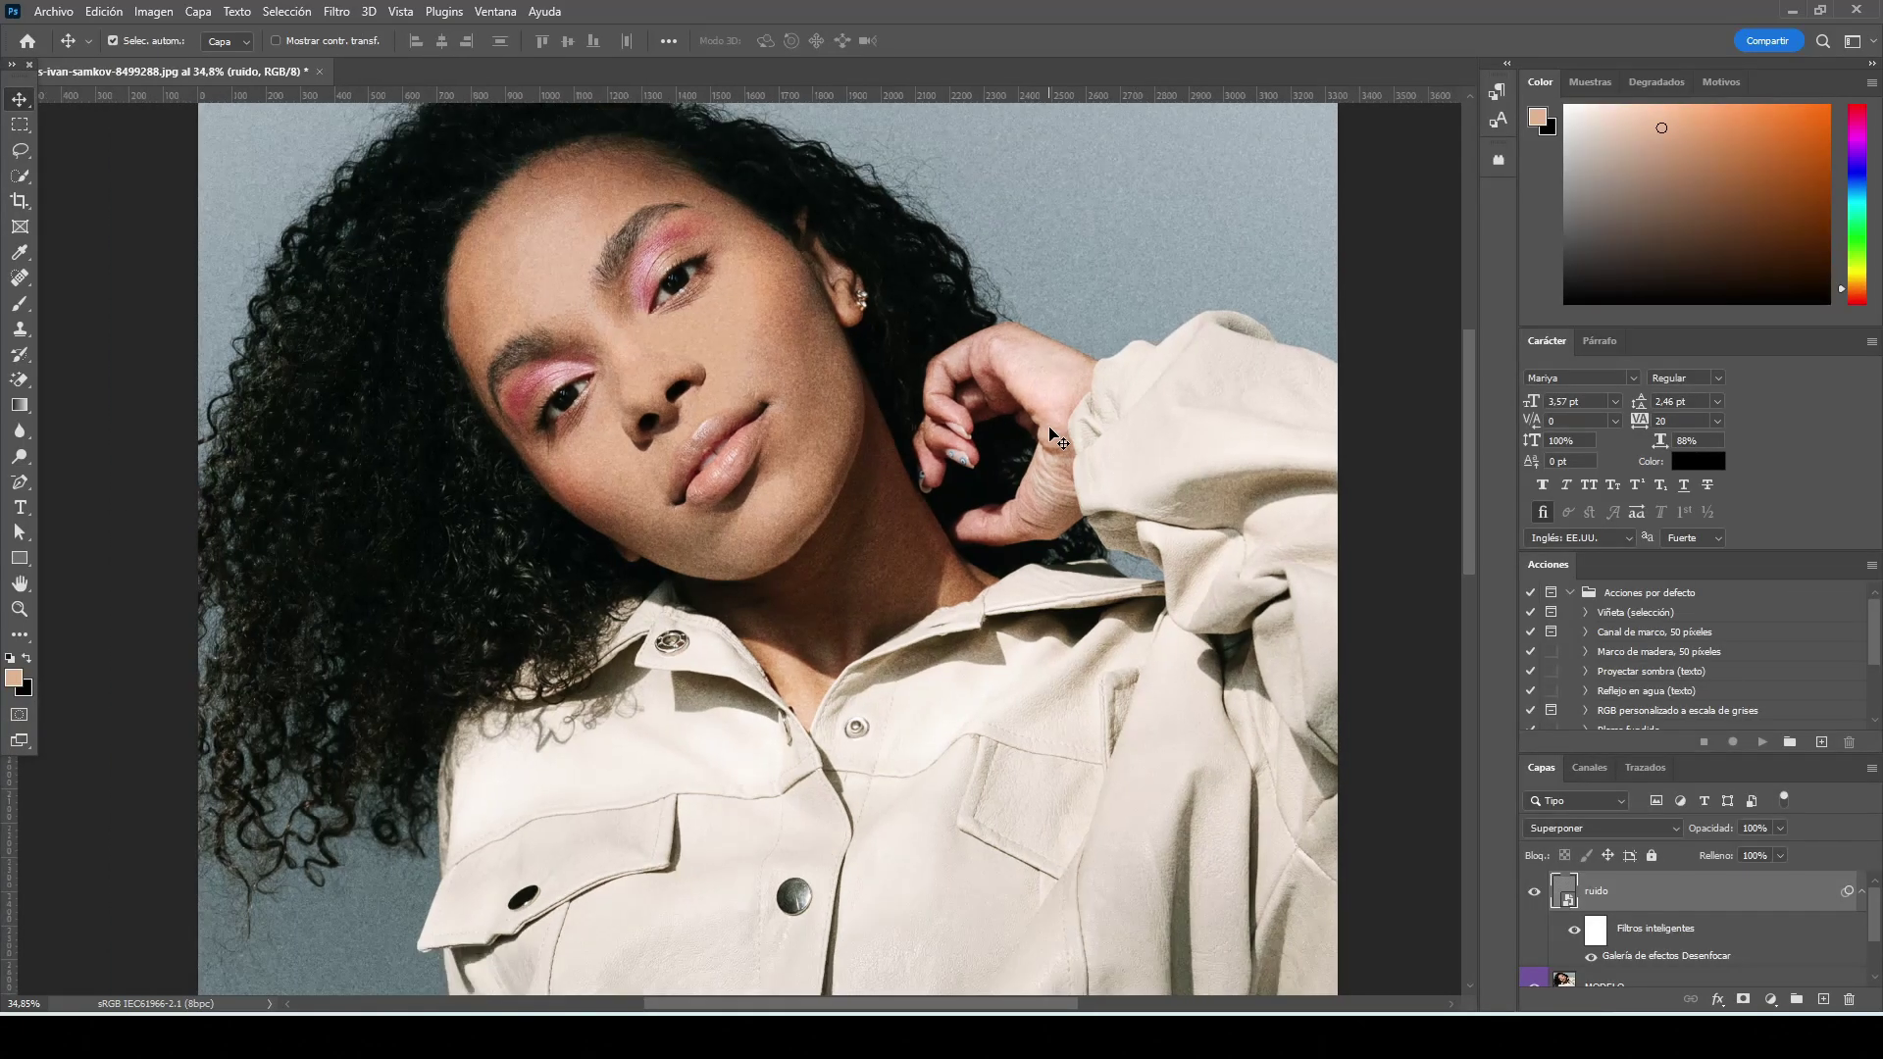
scroll(1050, 428, down, 2)
scroll(1050, 427, down, 2)
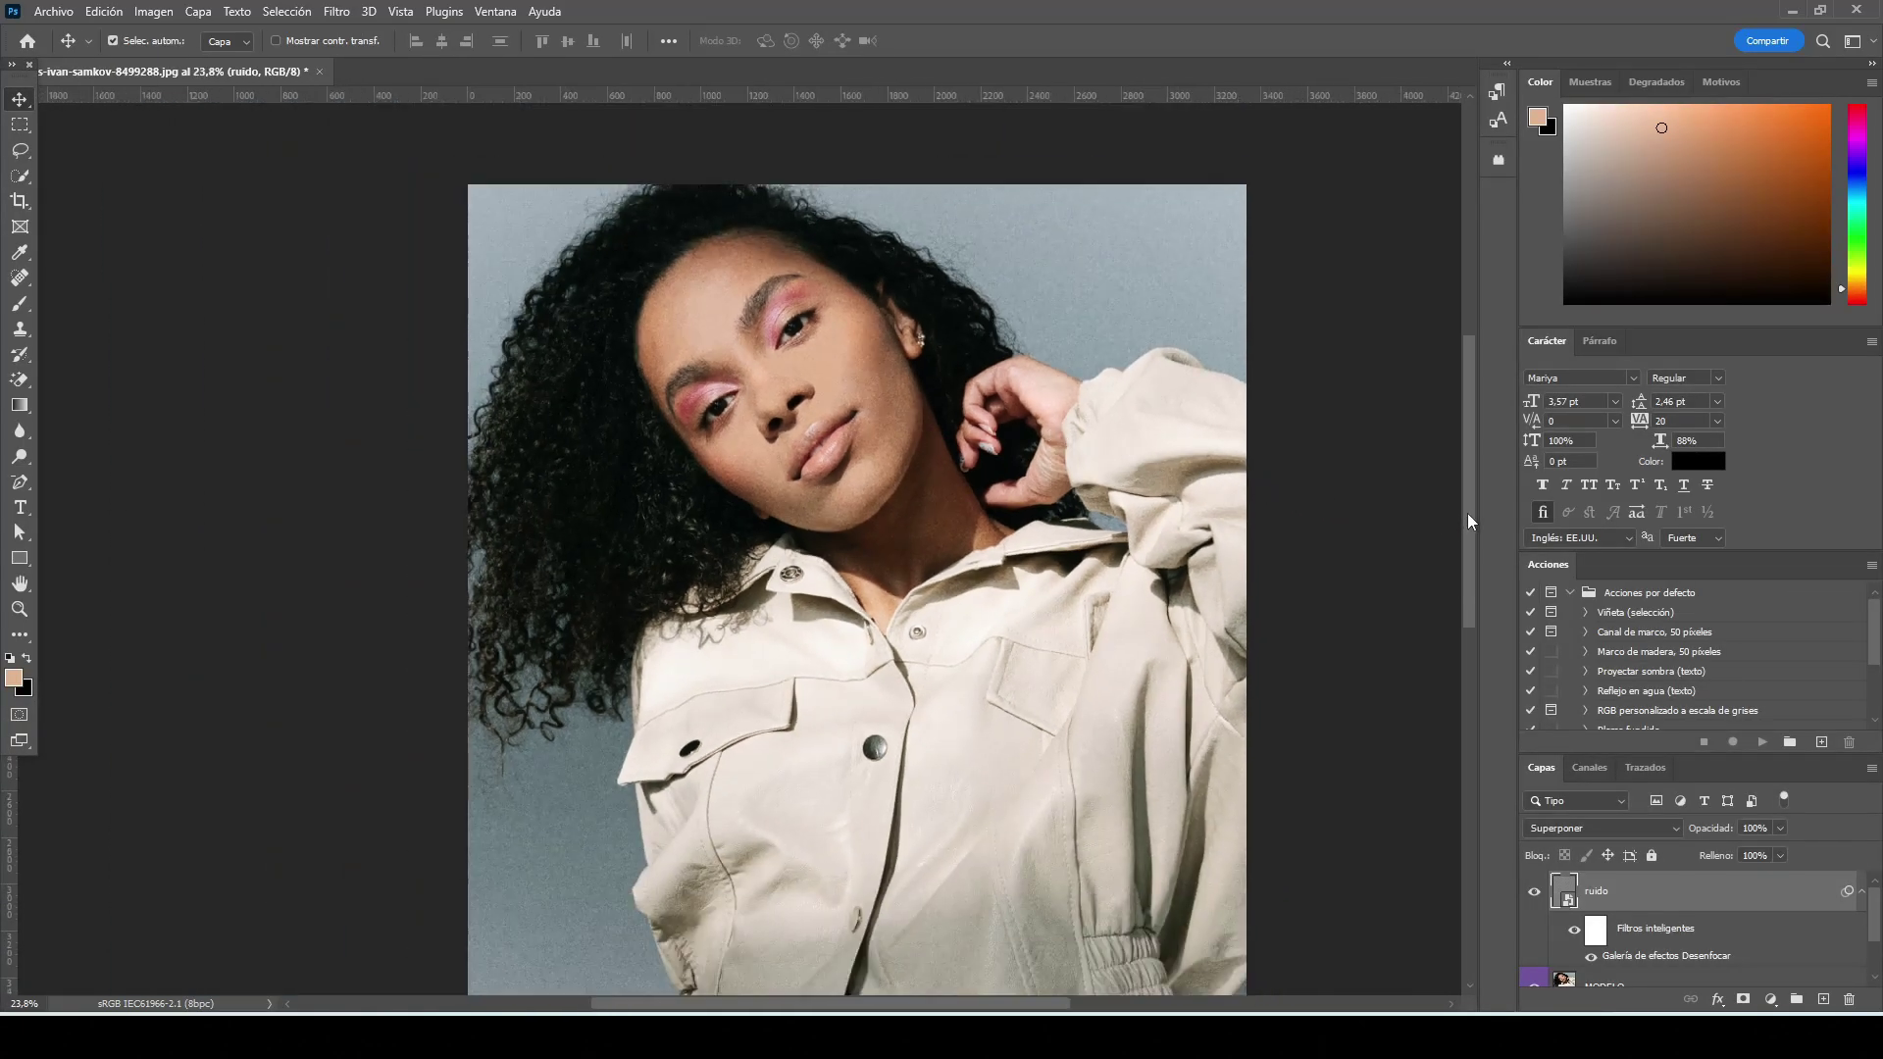
drag(1467, 514, 1468, 543)
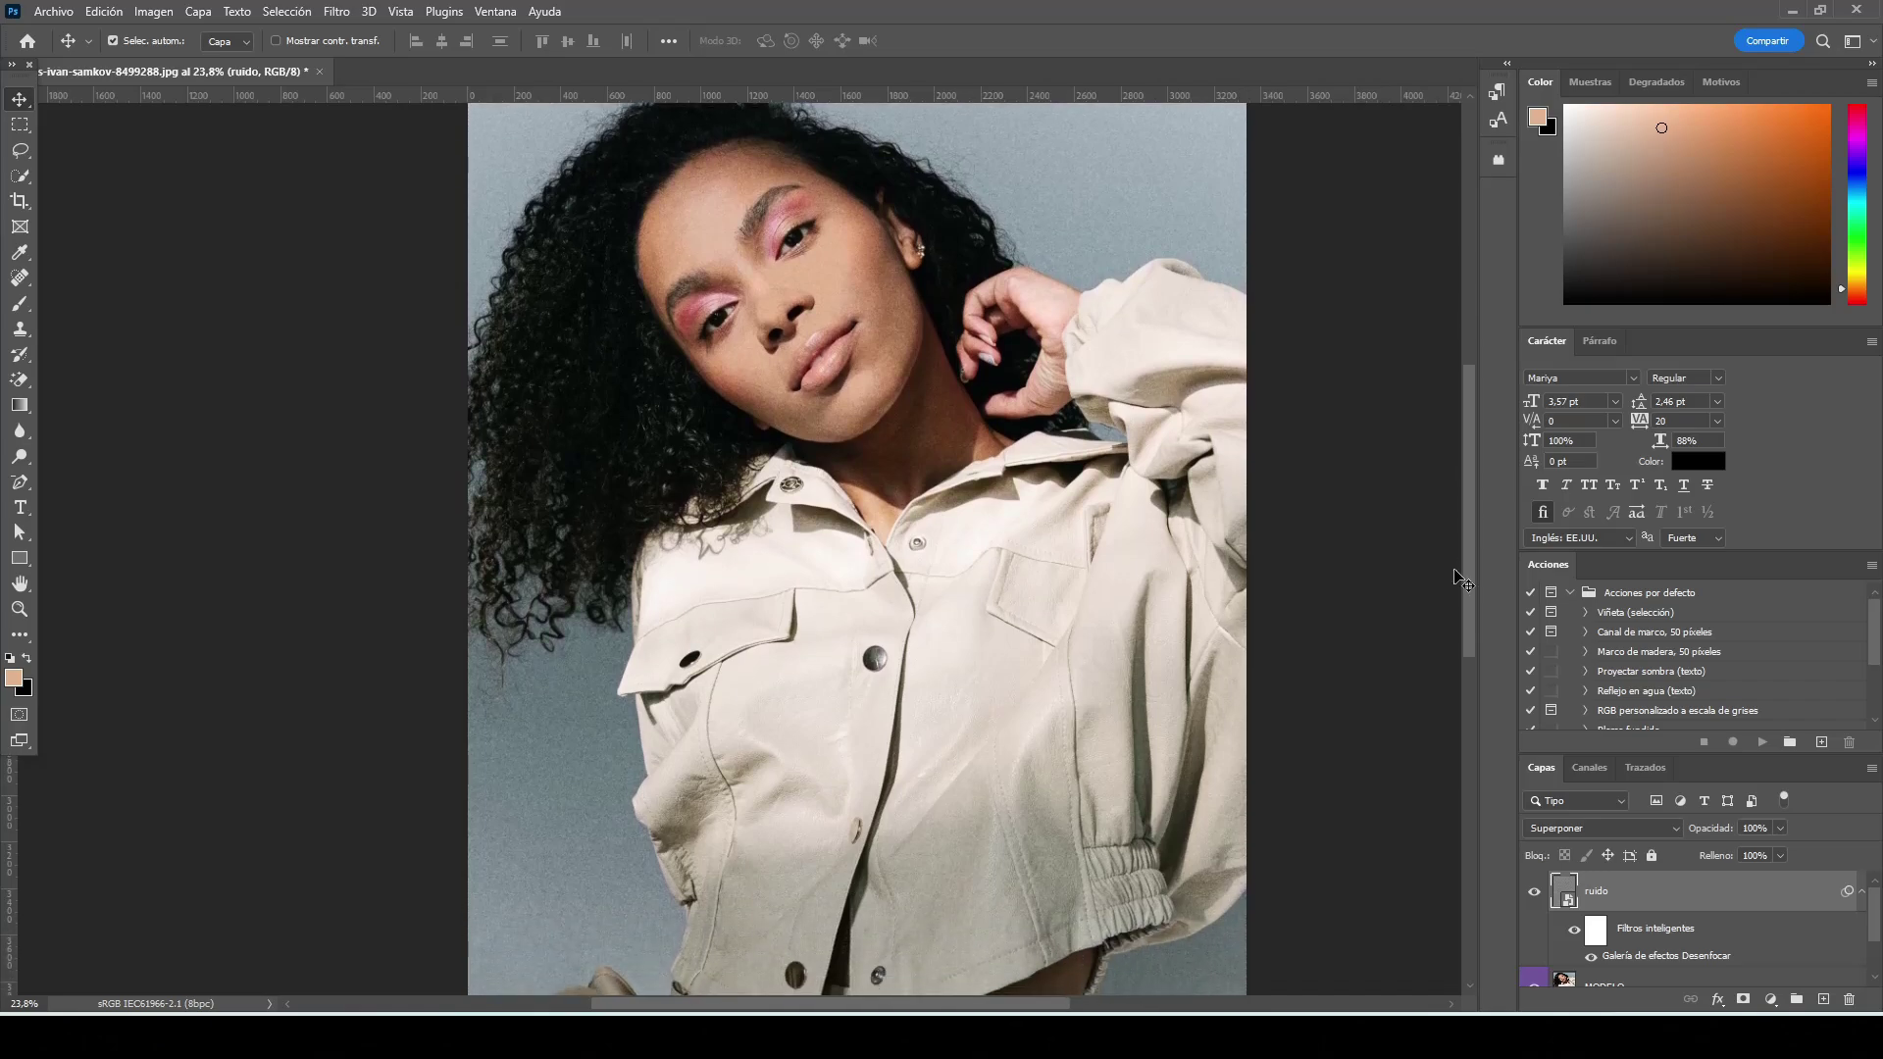
drag(998, 1004, 1028, 1011)
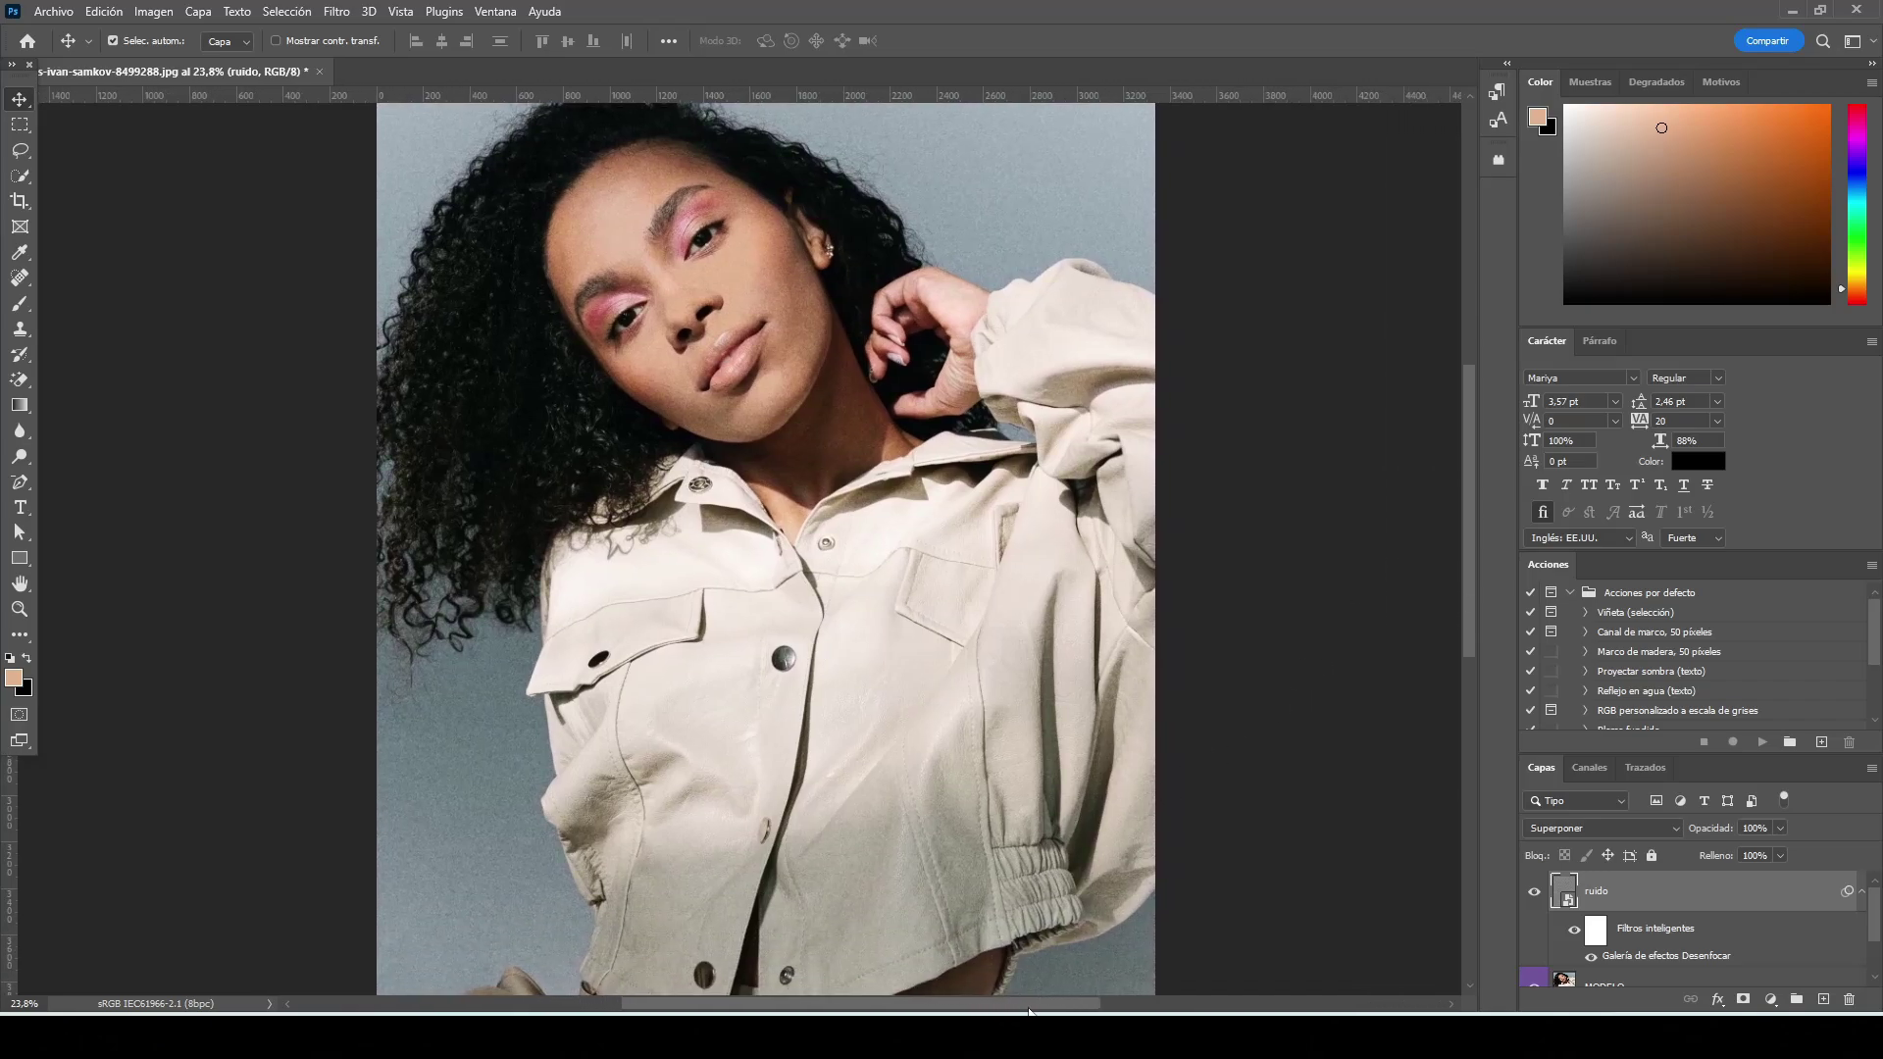
click(1535, 892)
click(1535, 891)
scroll(784, 294, up, 2)
scroll(781, 292, up, 2)
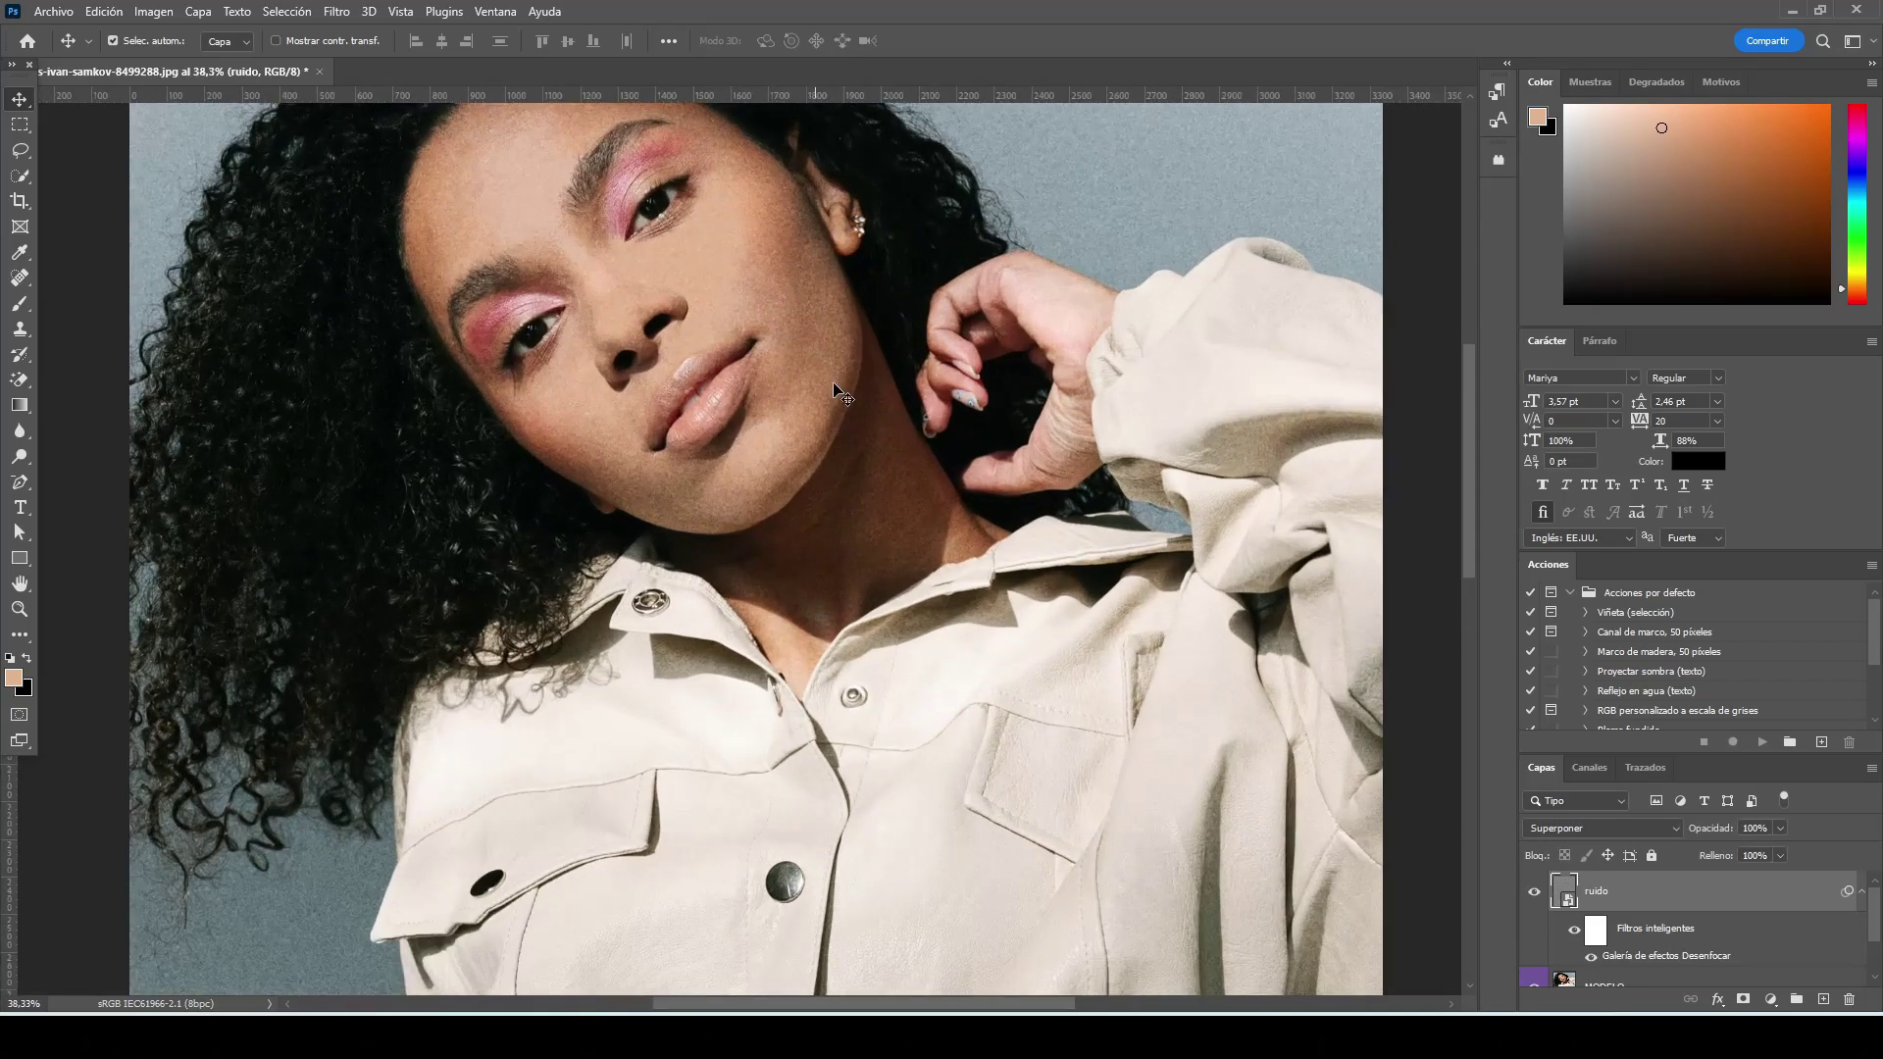
drag(1469, 514, 1473, 485)
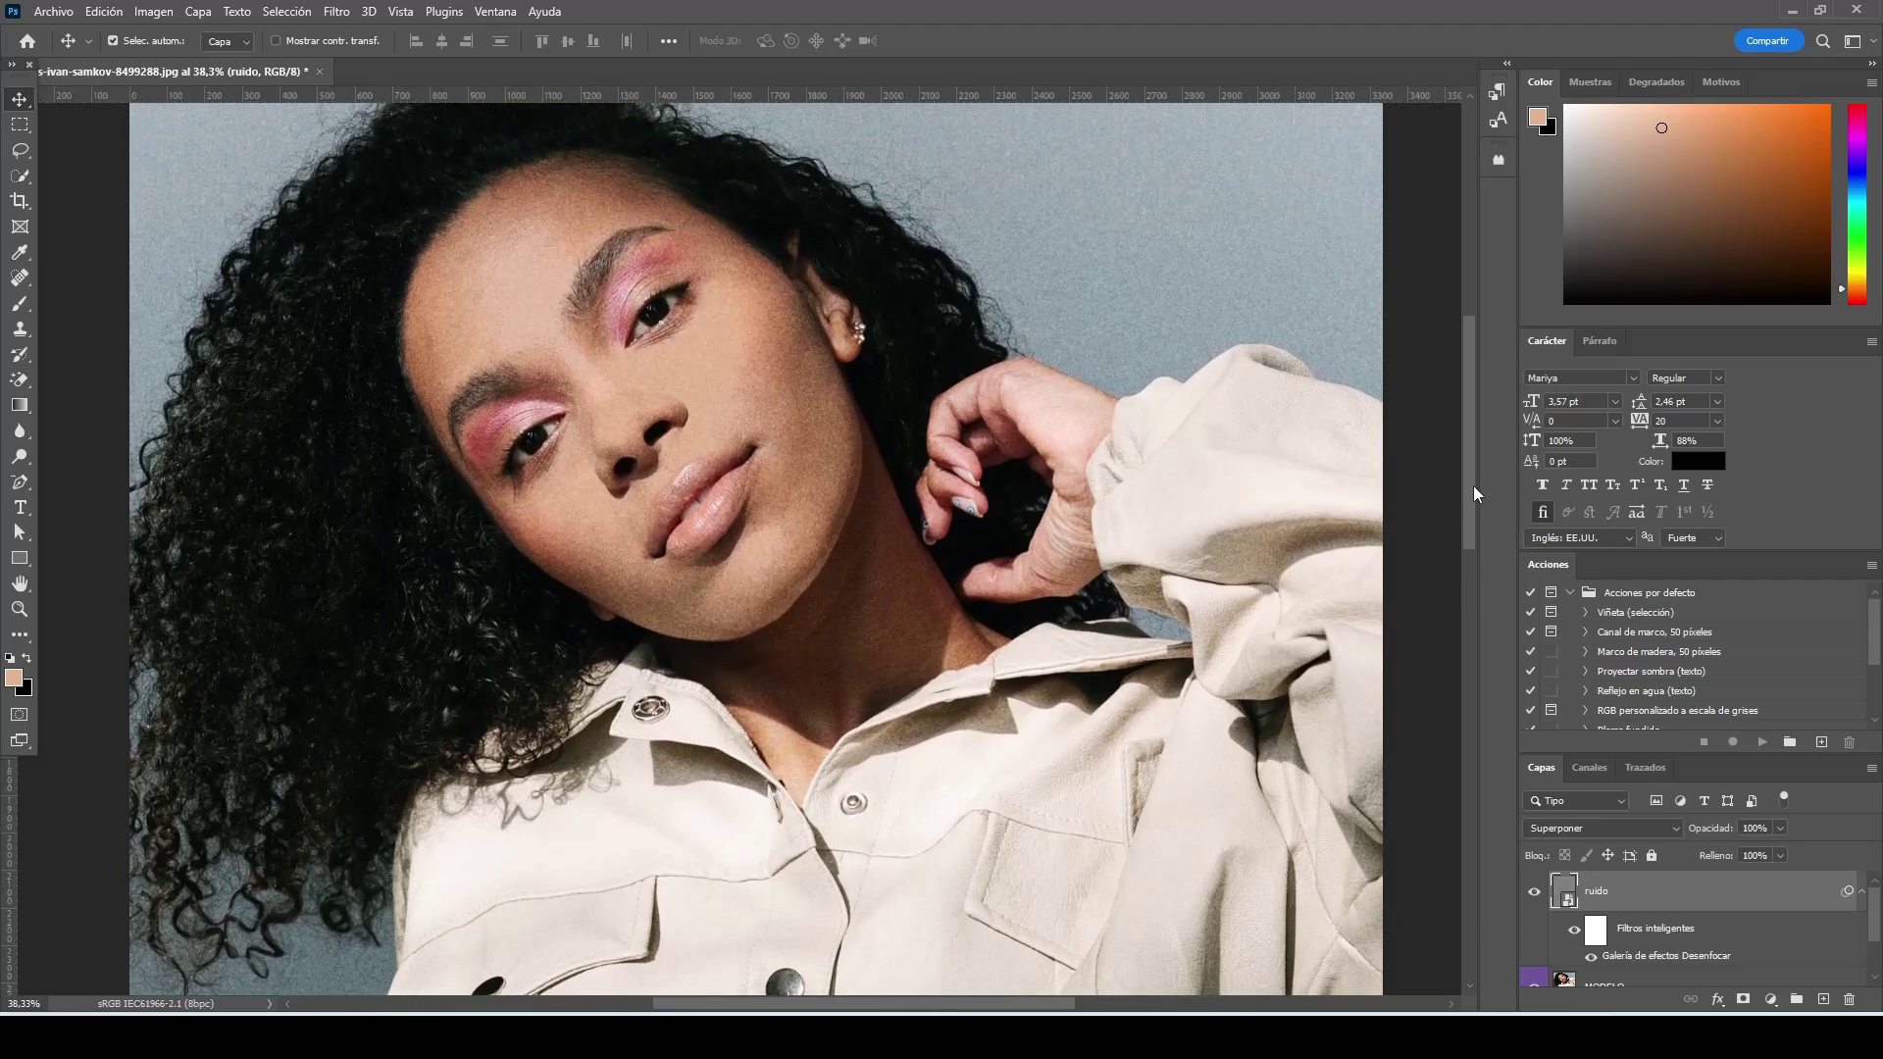
click(1535, 891)
click(1536, 891)
click(1536, 891)
click(1536, 892)
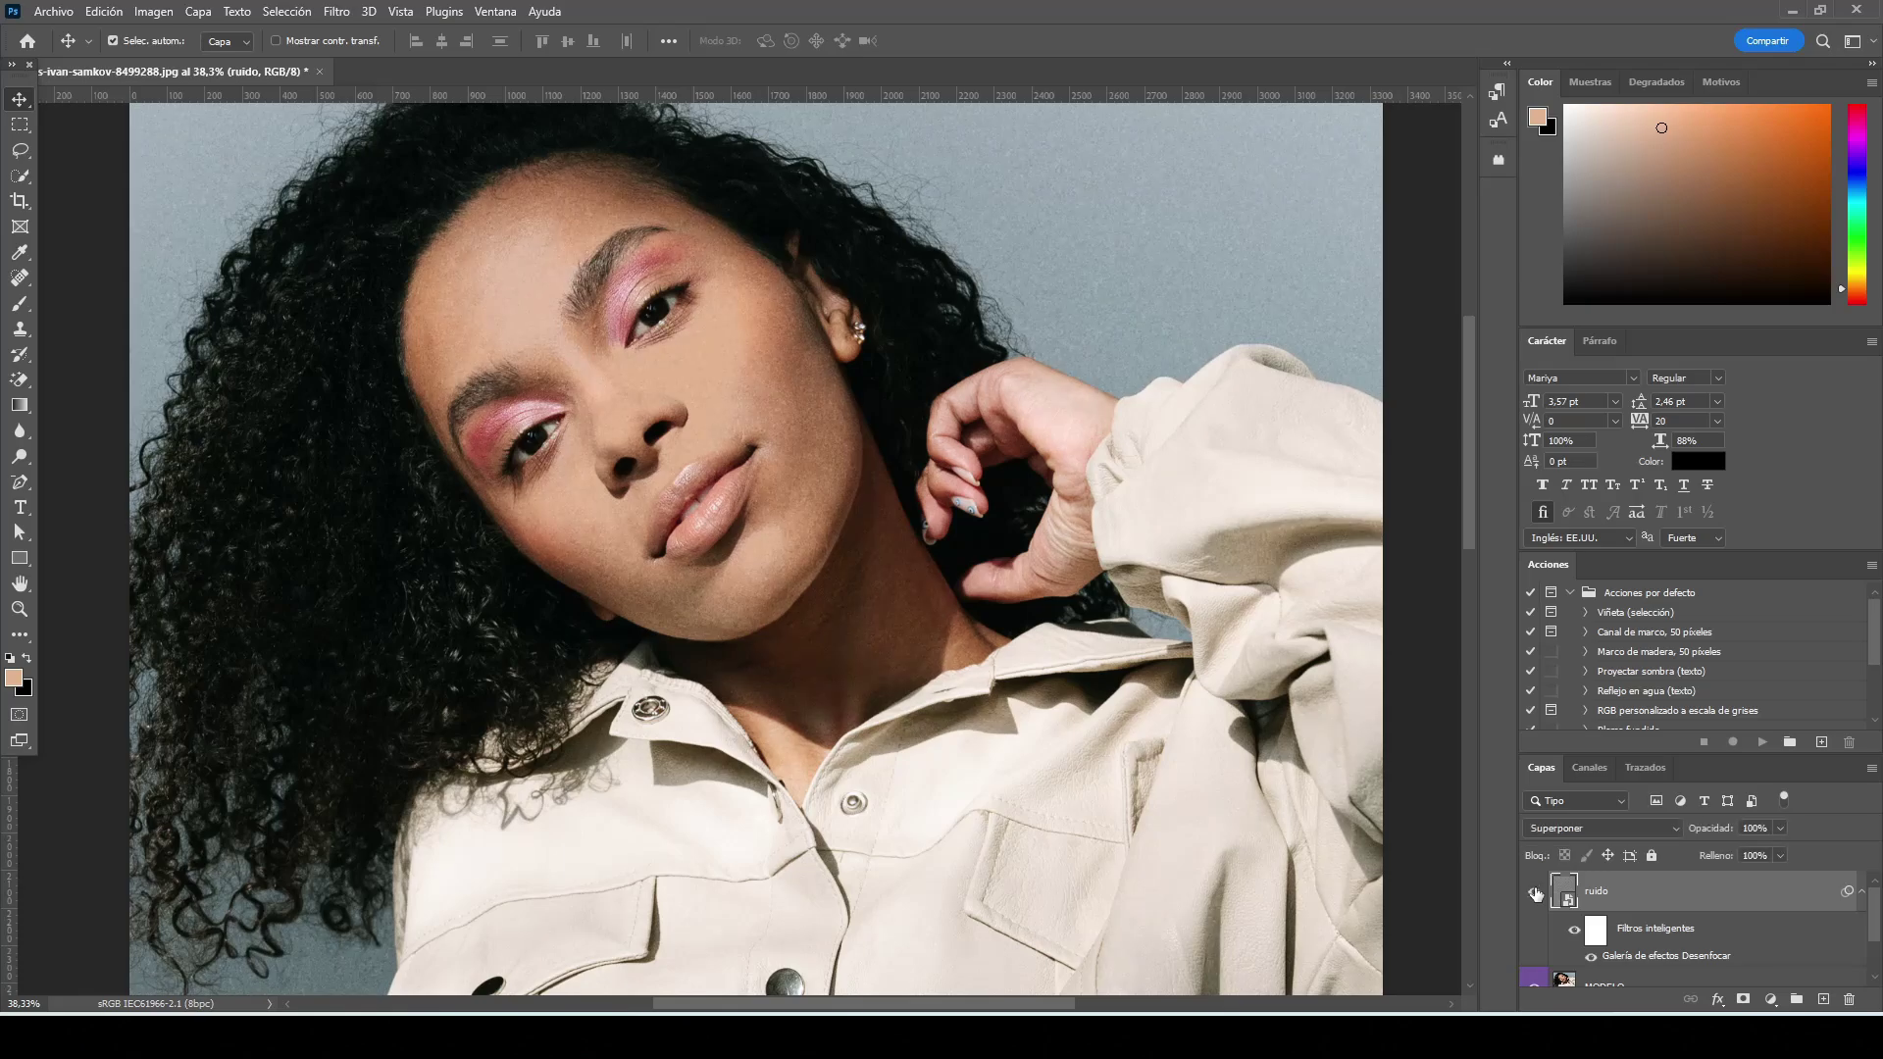